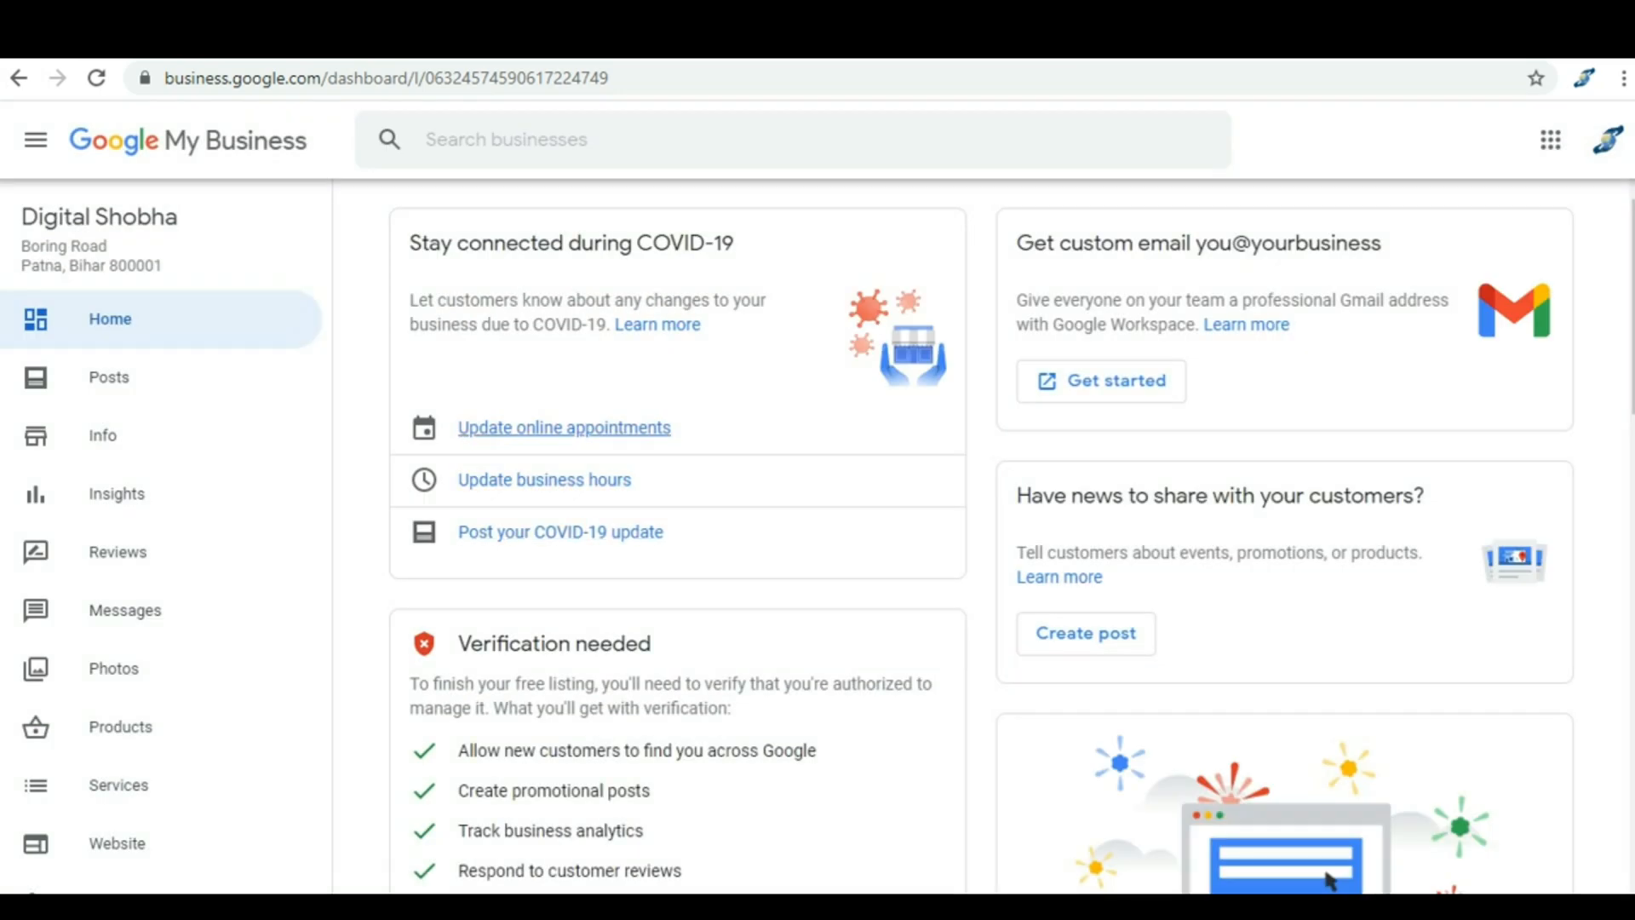
Open the Digital Shobha business information and review the options for closing the business on Google.
{"action": "left_click", "coordinate": [102, 435]}
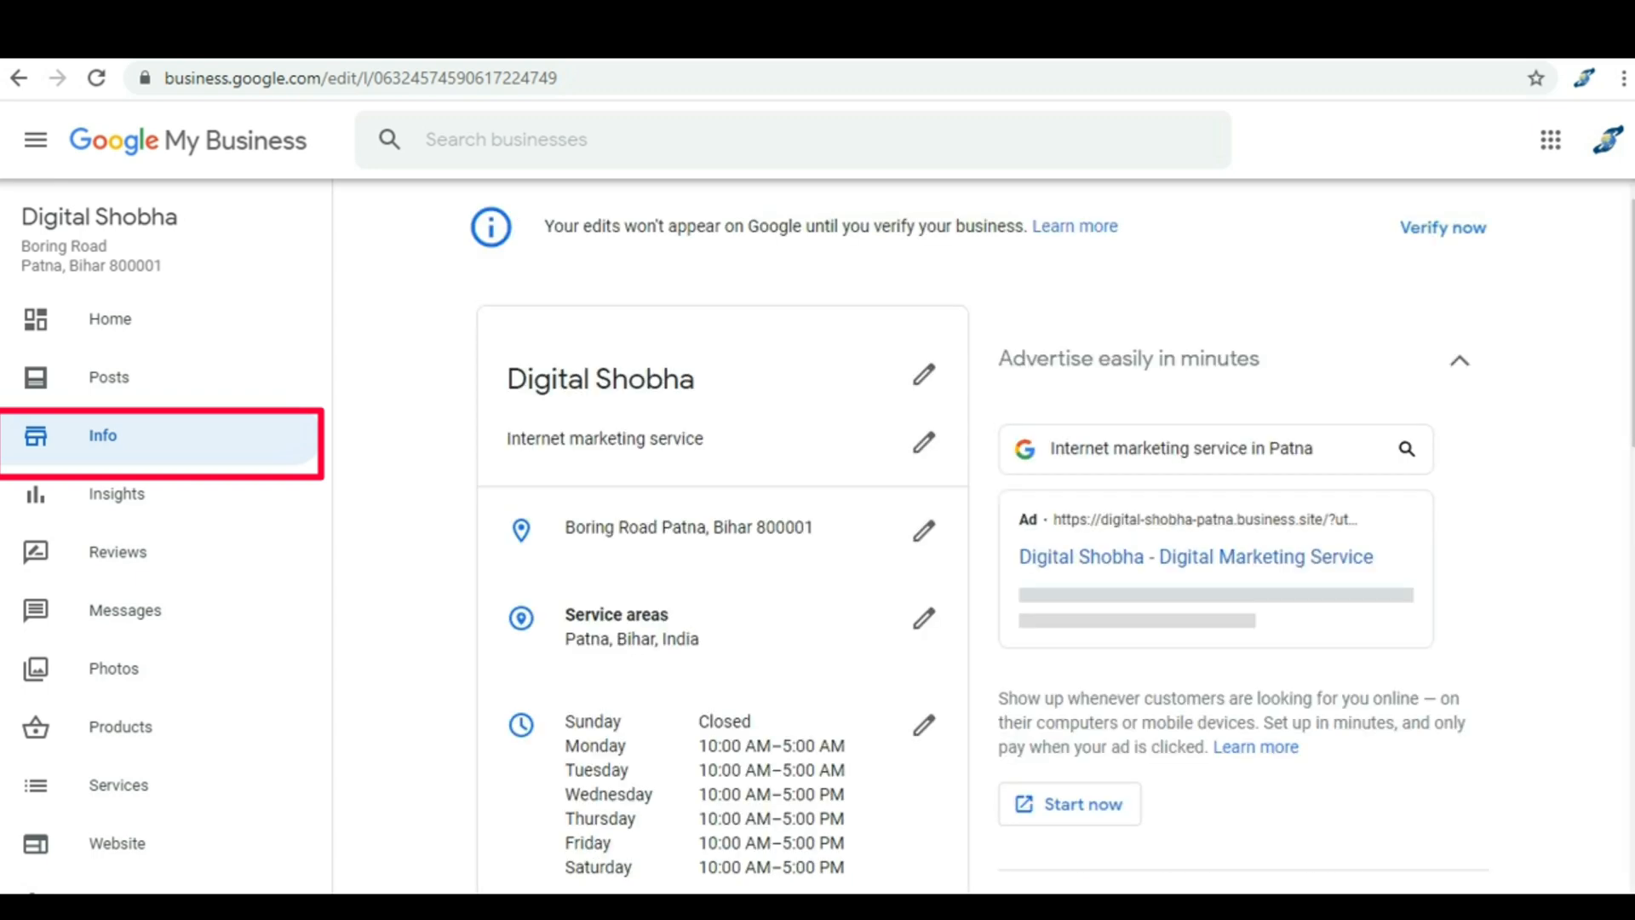
{"action": "scroll", "coordinate": [983, 585], "scroll_direction": "down", "scroll_amount": 4}
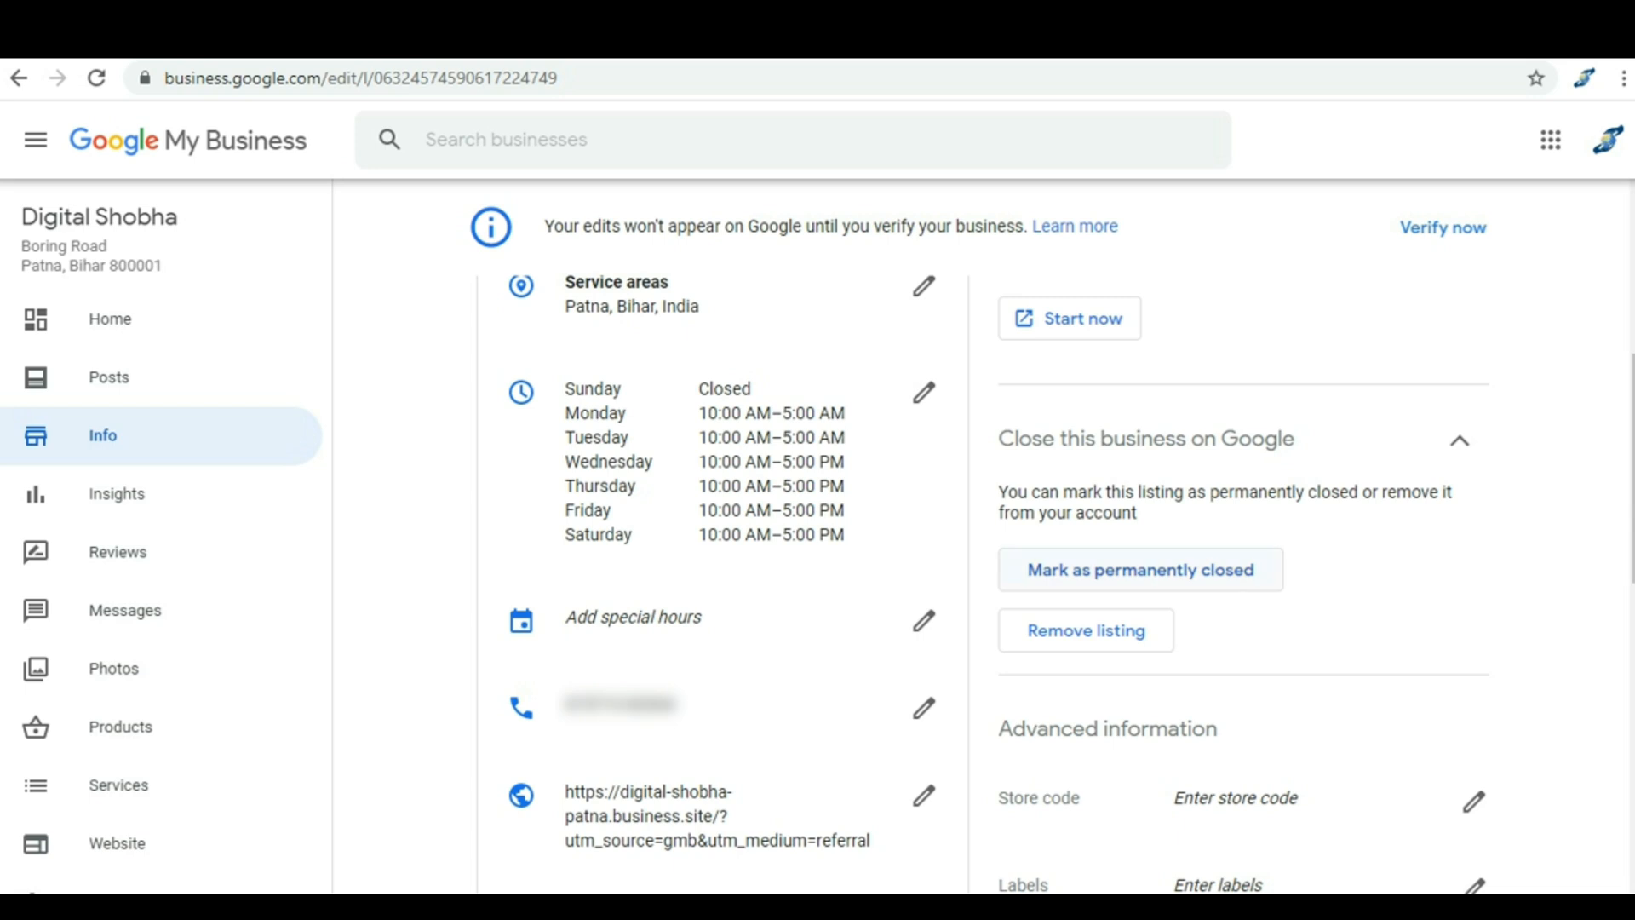
{"action": "left_click", "coordinate": [1140, 570]}
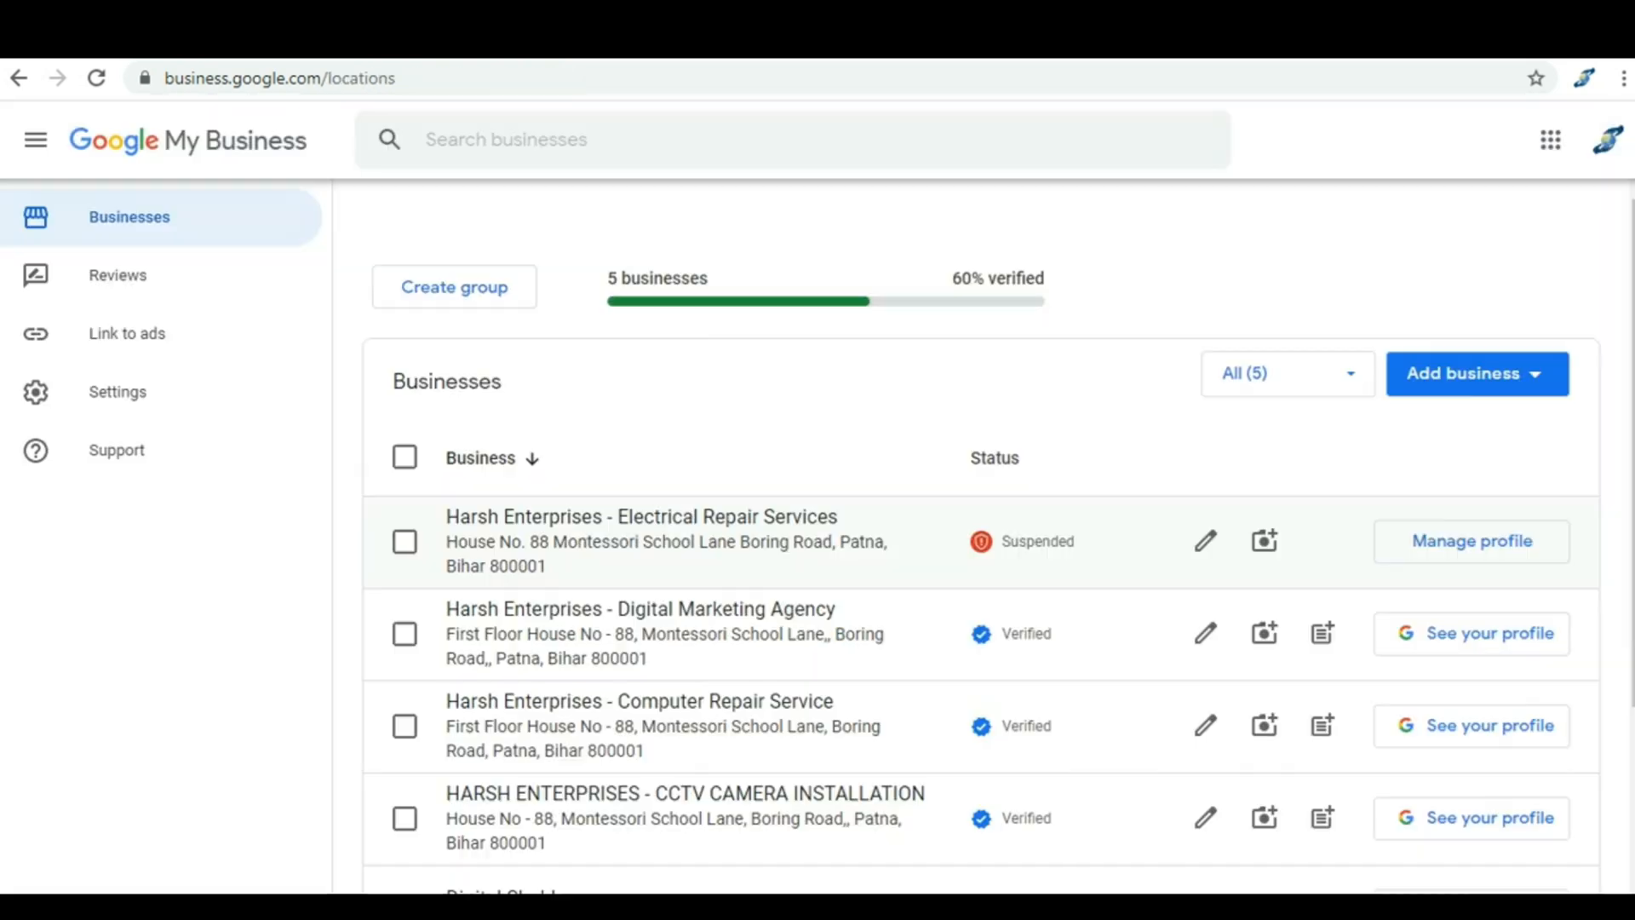
Select the Digital Shobha business in the businesses list and show its available actions.
{"action": "scroll", "coordinate": [980, 545], "scroll_direction": "down", "scroll_amount": 2}
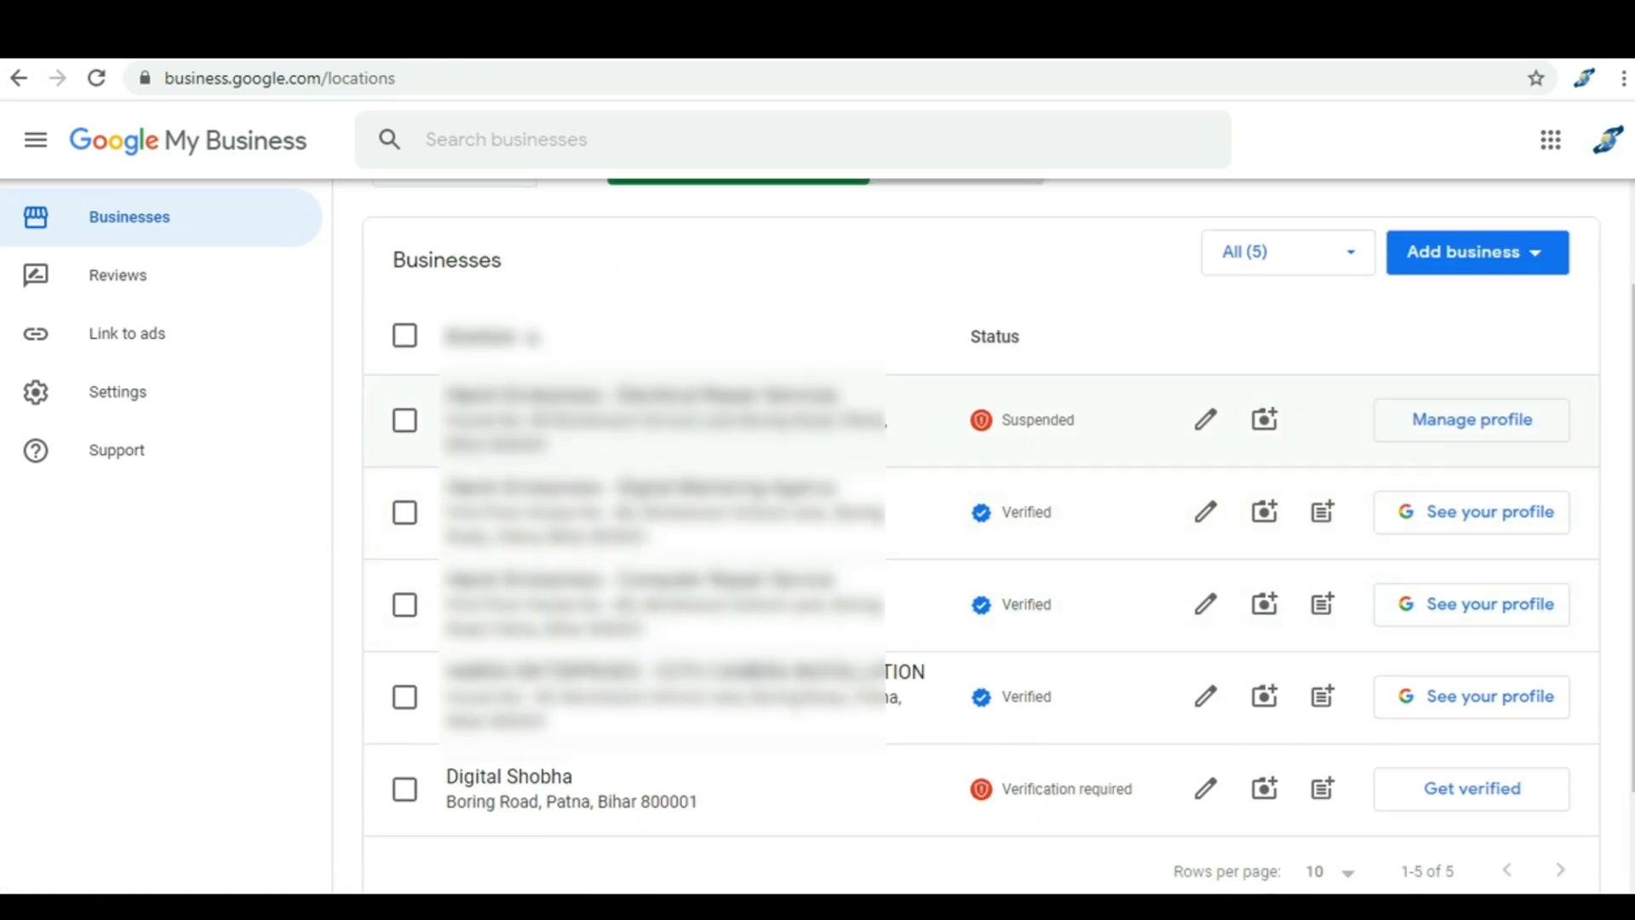
{"action": "scroll", "coordinate": [852, 483], "scroll_direction": "down", "scroll_amount": 2}
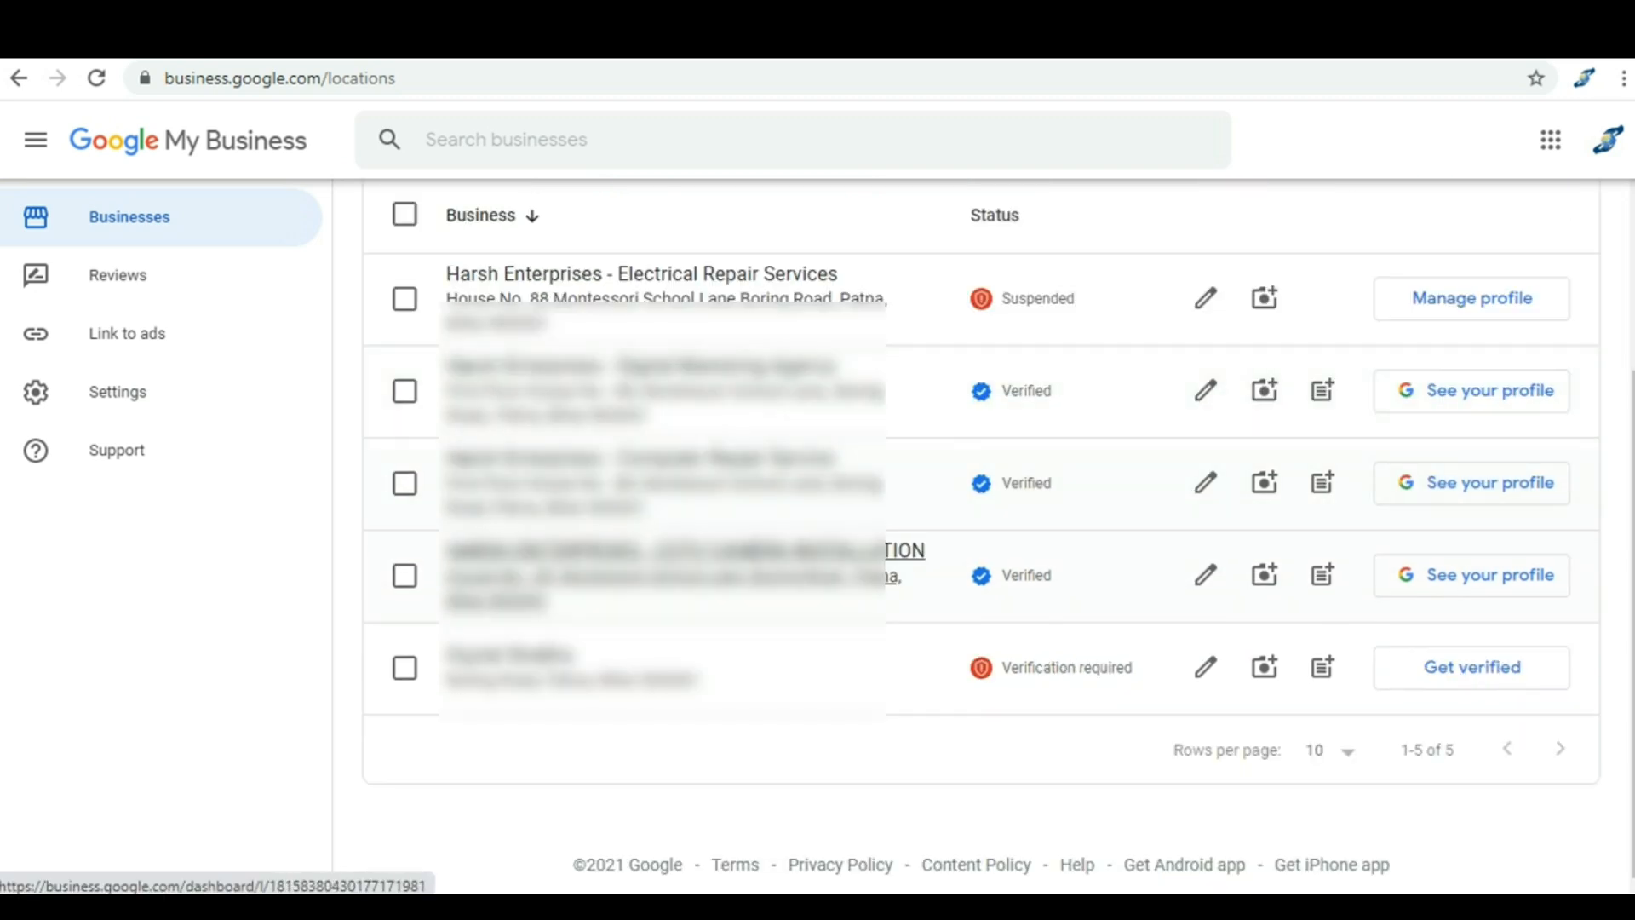
{"action": "scroll", "coordinate": [852, 690], "scroll_direction": "up", "scroll_amount": 2}
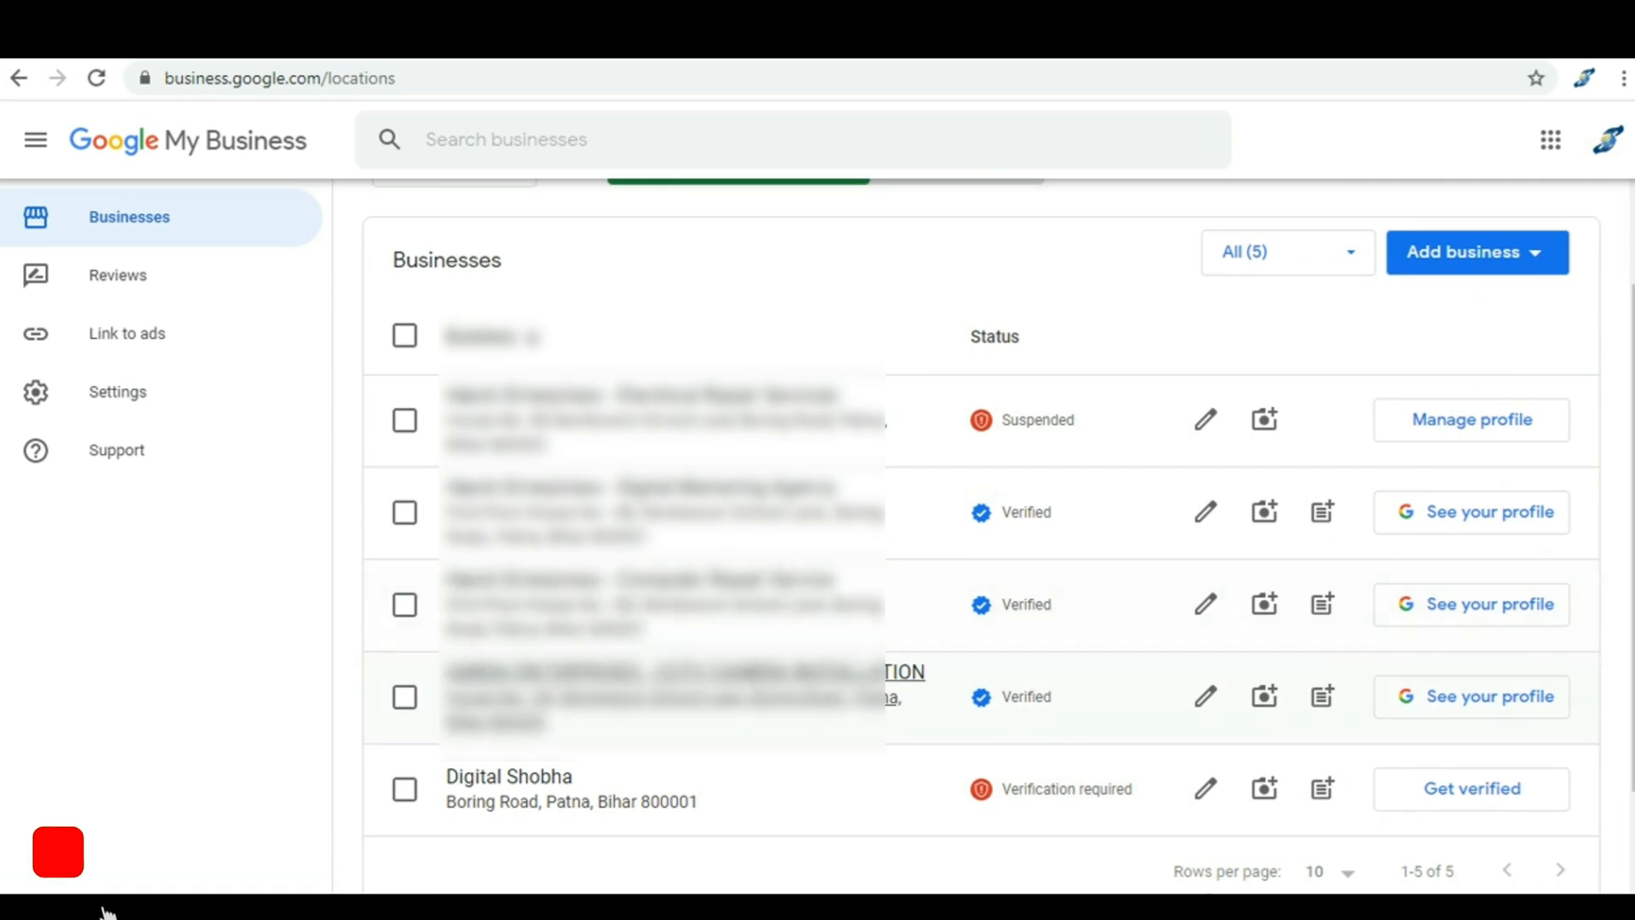
{"action": "left_click", "coordinate": [404, 790]}
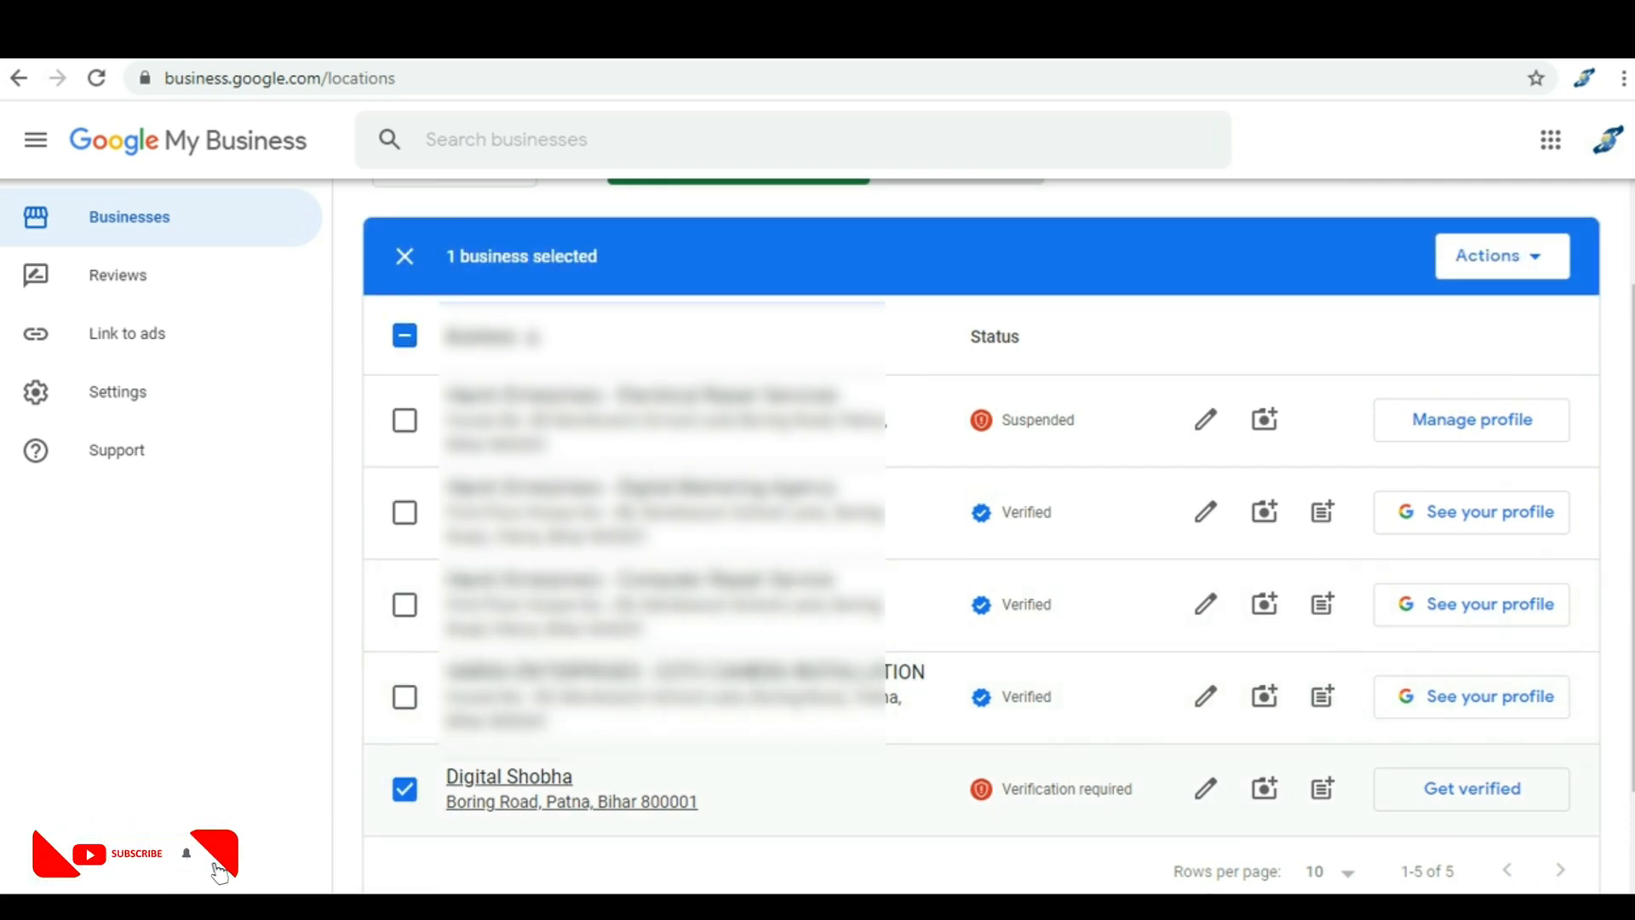
{"action": "left_click", "coordinate": [1502, 257]}
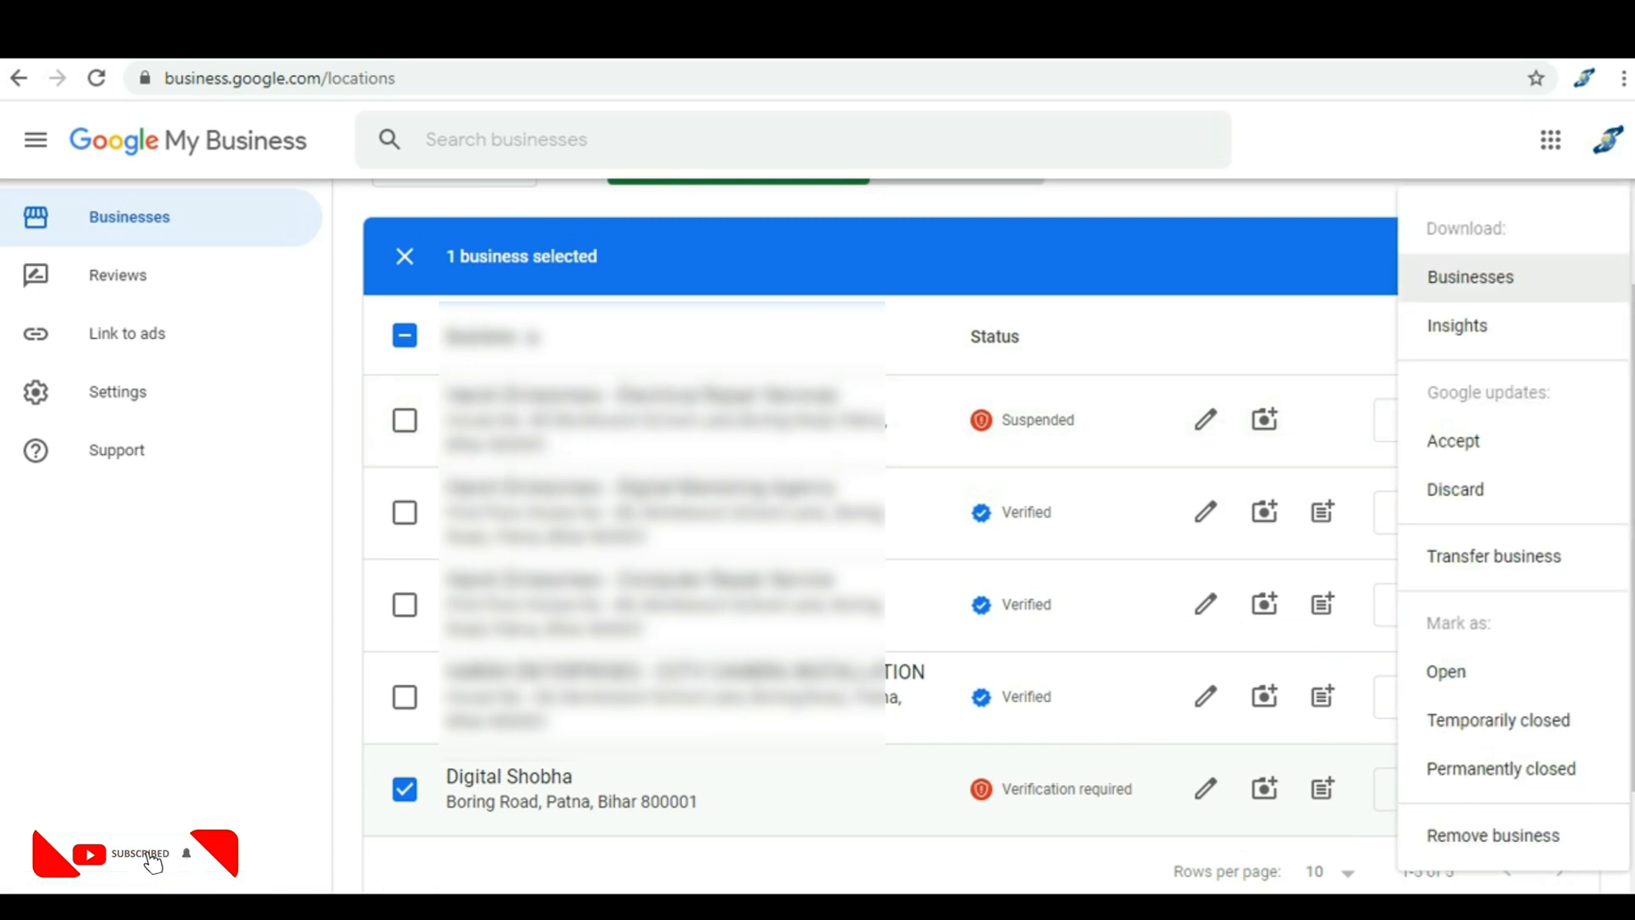
Add the Computer Repair Service business to the selection, view the actions for both businesses, and deselect it again.
{"action": "left_click", "coordinate": [404, 604]}
{"action": "left_click", "coordinate": [405, 604]}
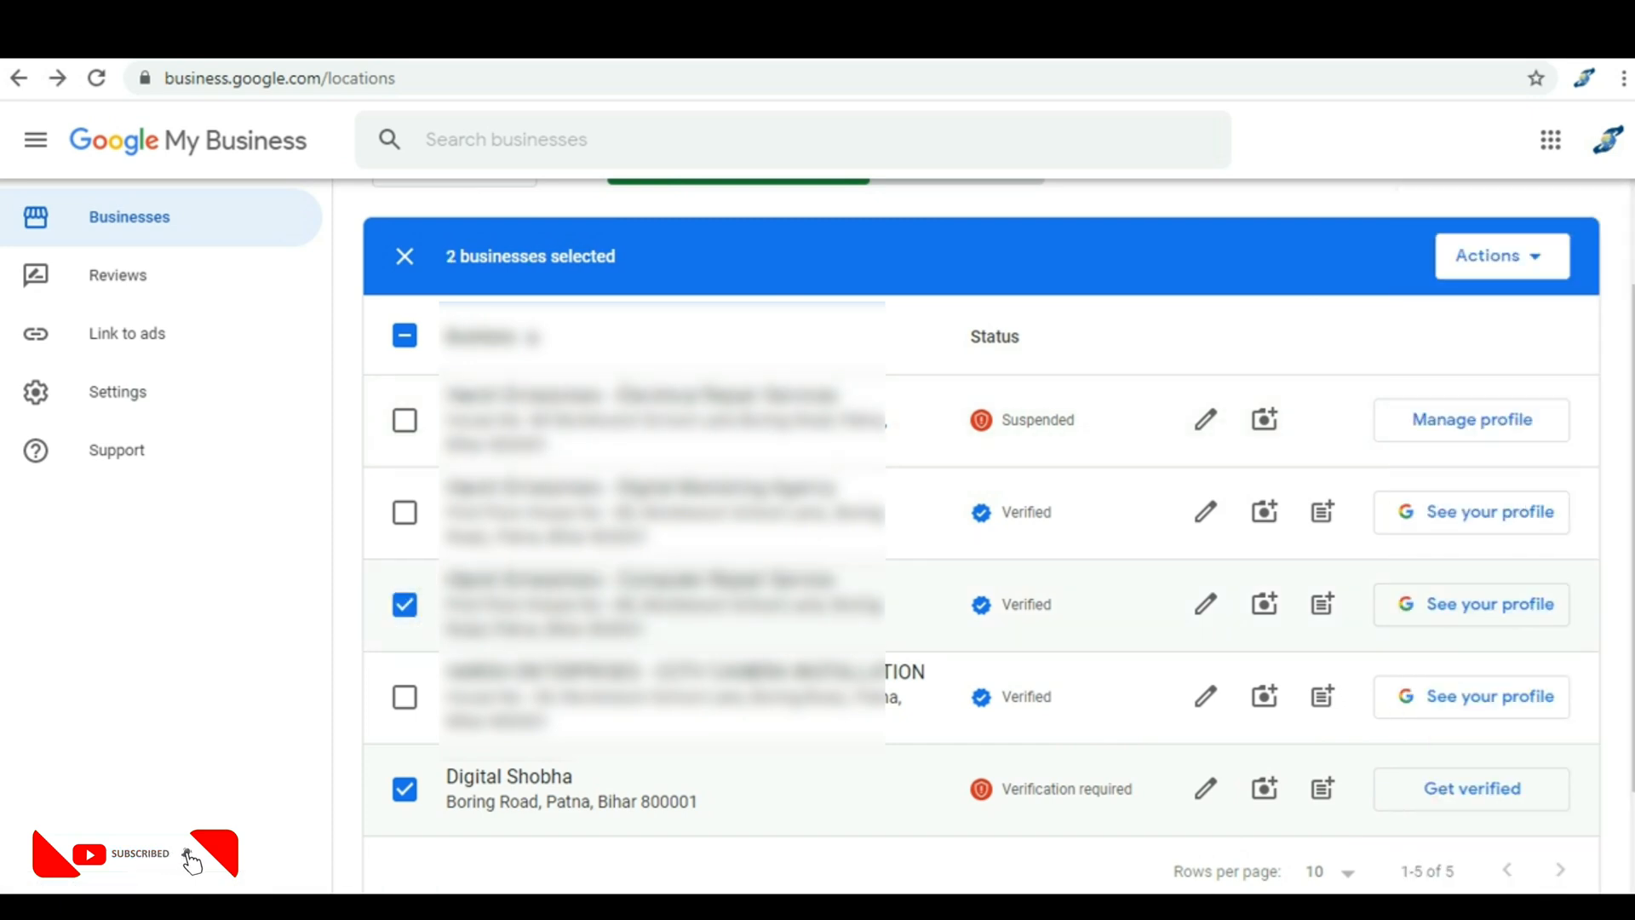
{"action": "left_click", "coordinate": [1502, 256]}
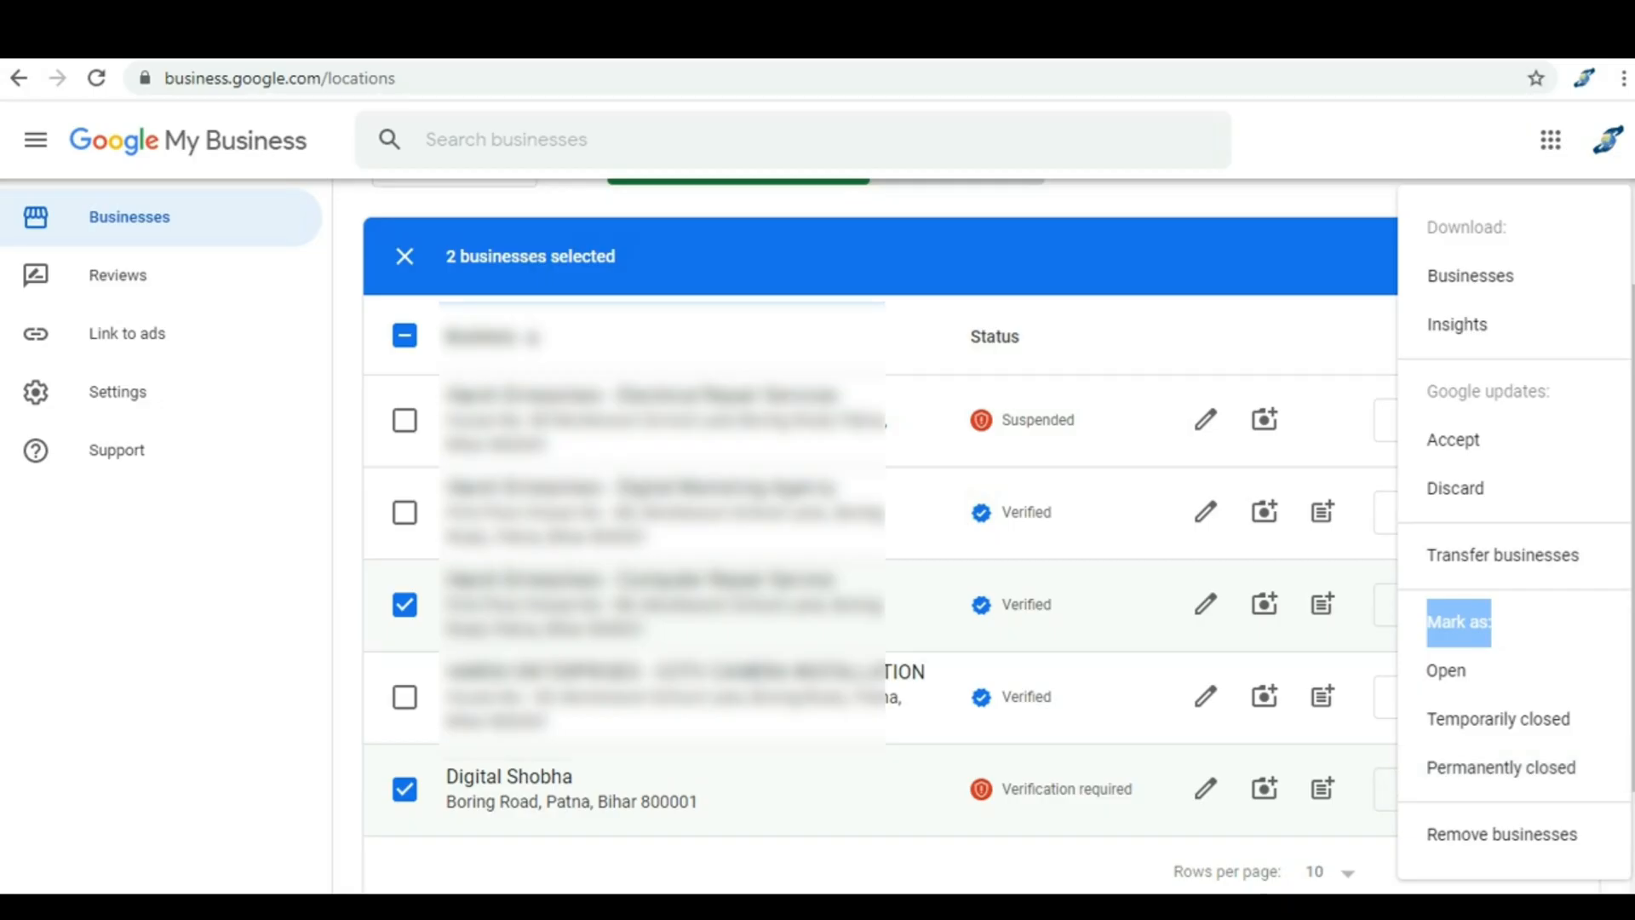
{"action": "left_click", "coordinate": [19, 79]}
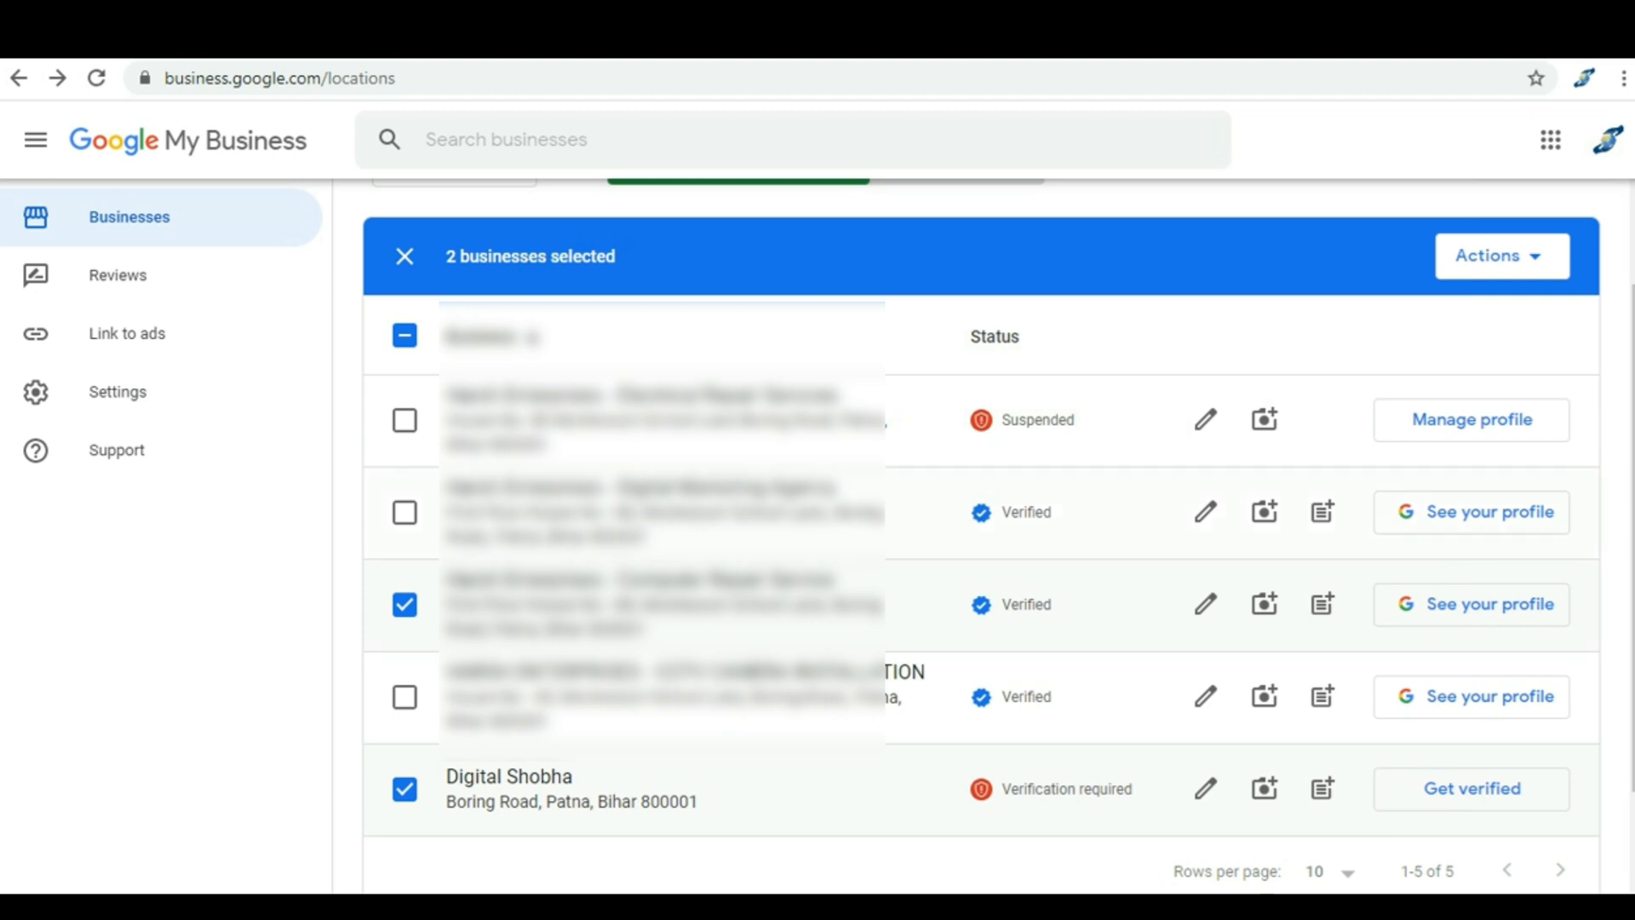
{"action": "left_click", "coordinate": [404, 604]}
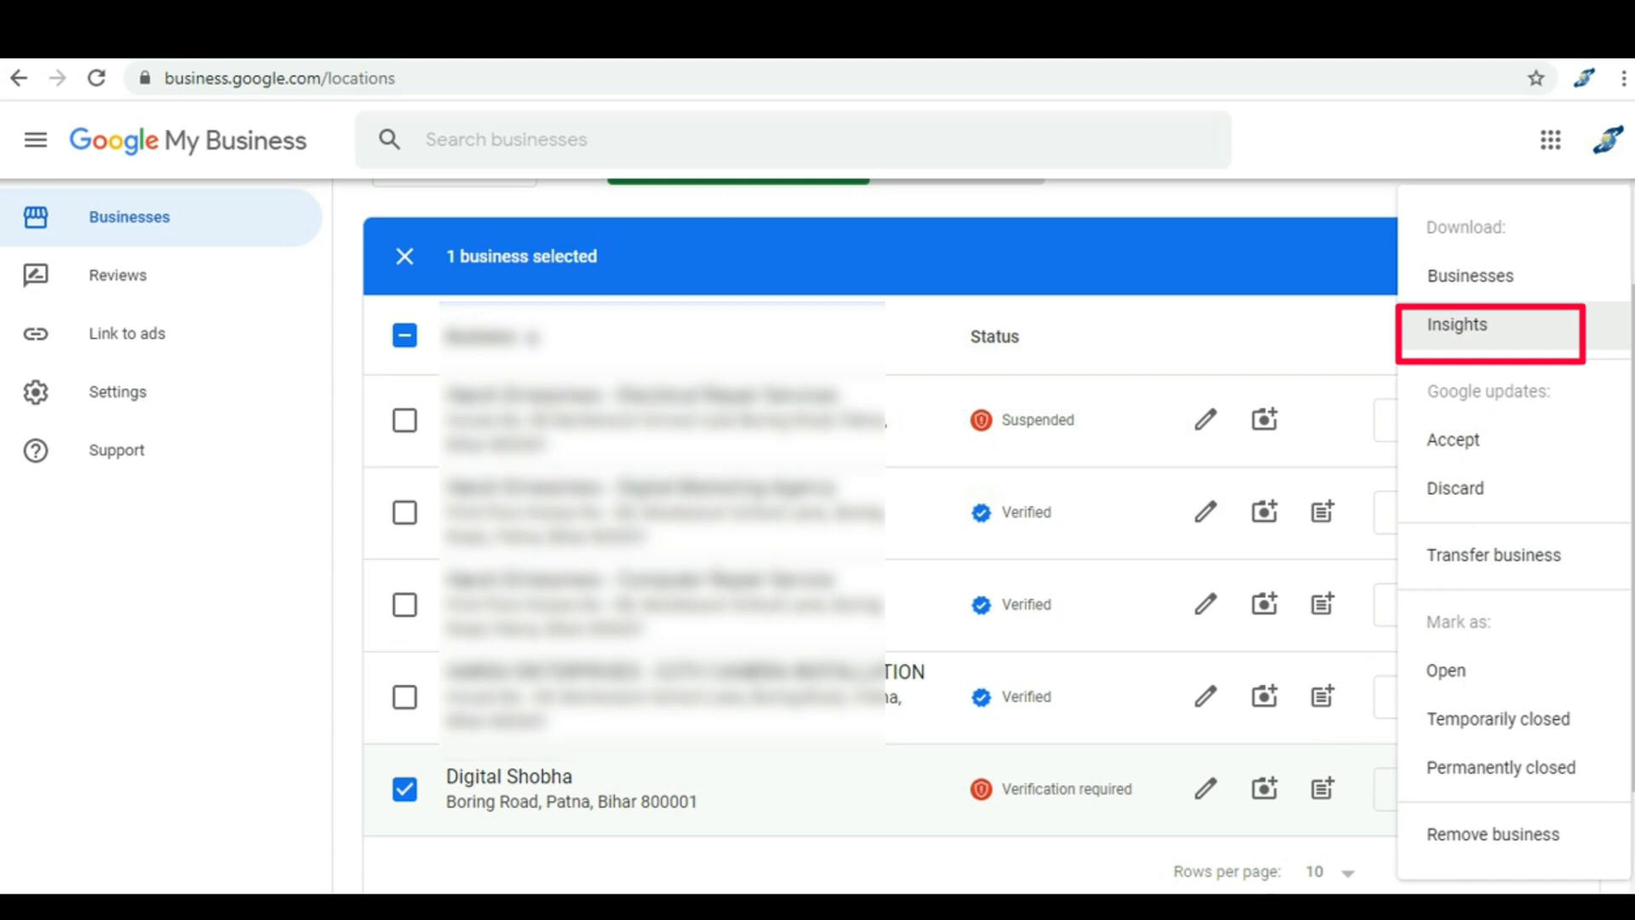
Start an insights download for Digital Shobha and proceed with the Photos report type.
{"action": "left_click", "coordinate": [1464, 326]}
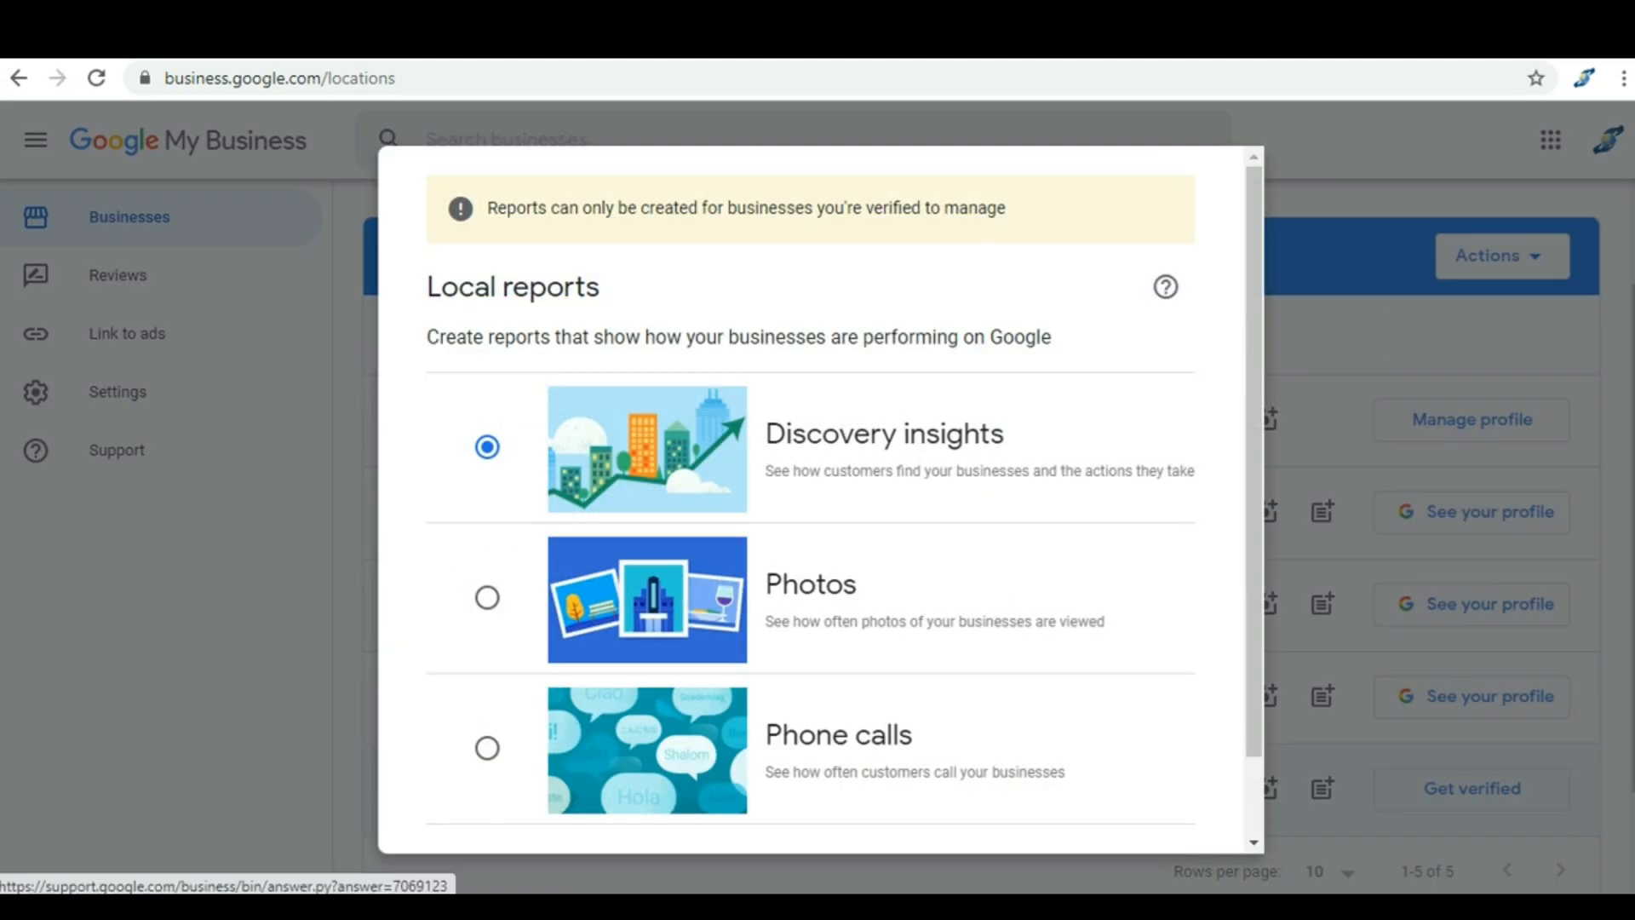
{"action": "triple_click", "coordinate": [513, 287]}
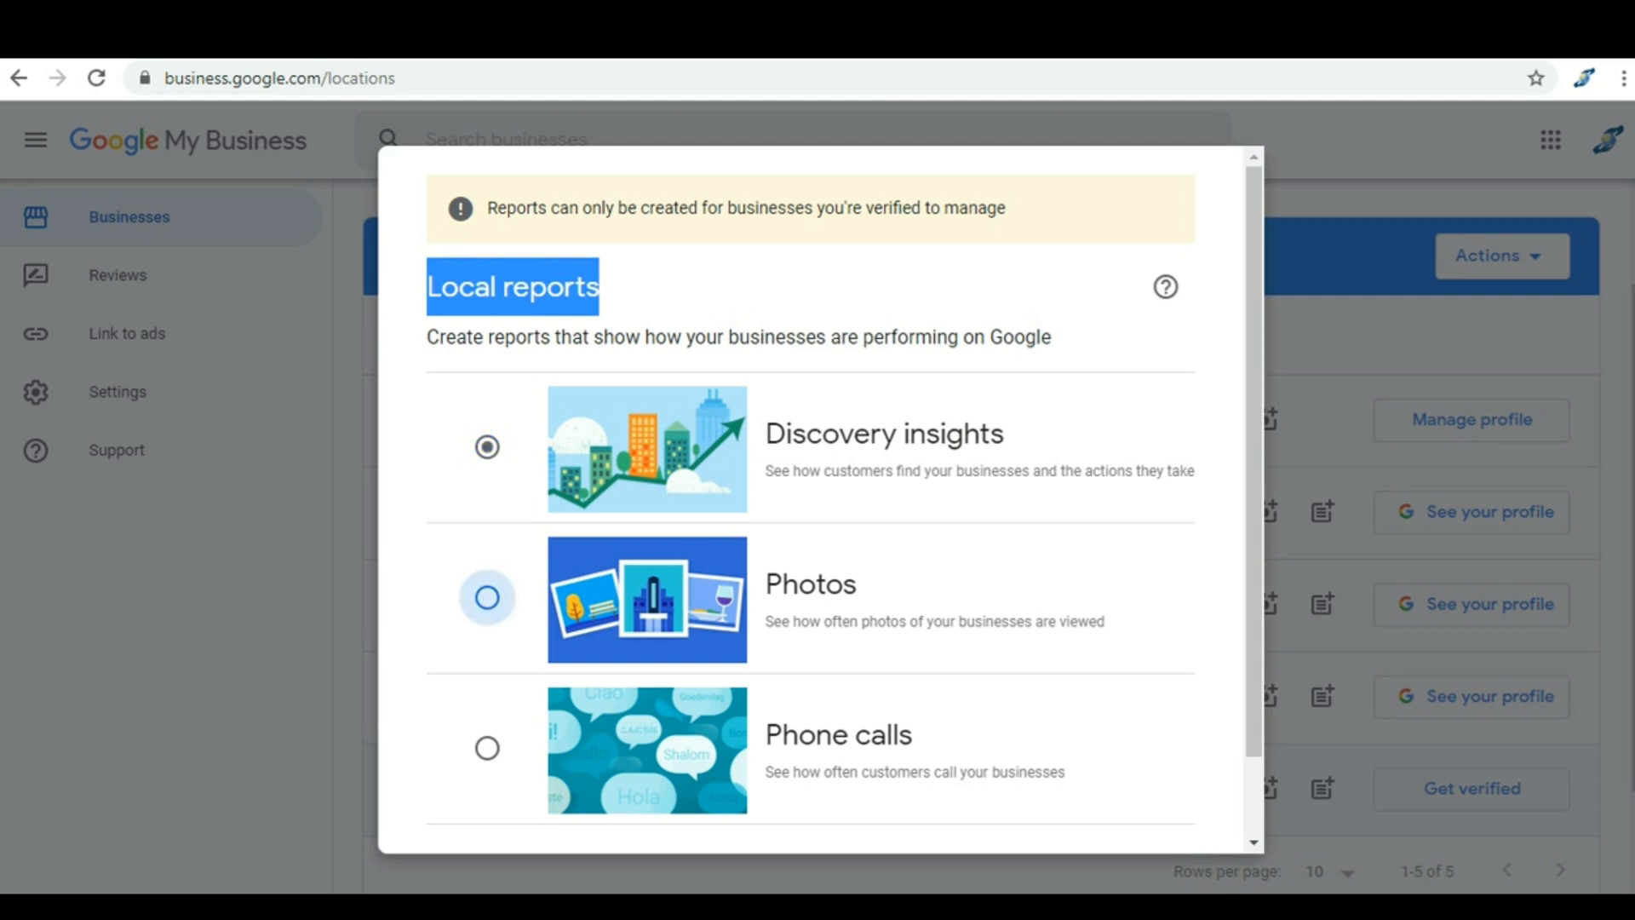
{"action": "left_click", "coordinate": [487, 597]}
{"action": "scroll", "coordinate": [487, 597], "scroll_direction": "down", "scroll_amount": 1}
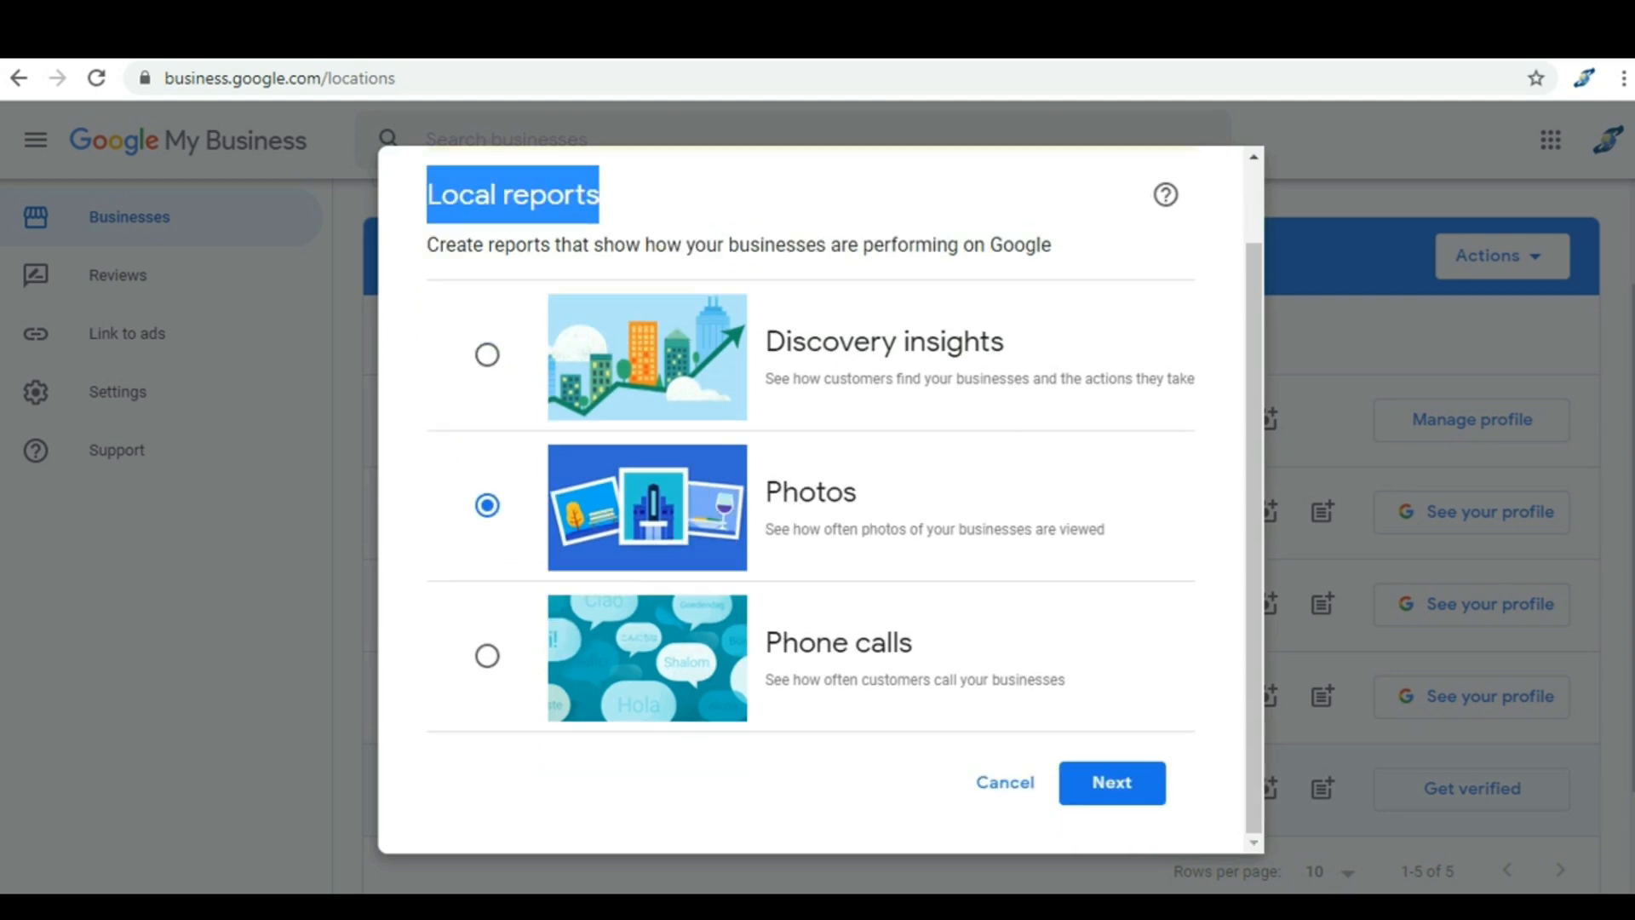
{"action": "left_click", "coordinate": [487, 656]}
{"action": "scroll", "coordinate": [818, 502], "scroll_direction": "up", "scroll_amount": 1}
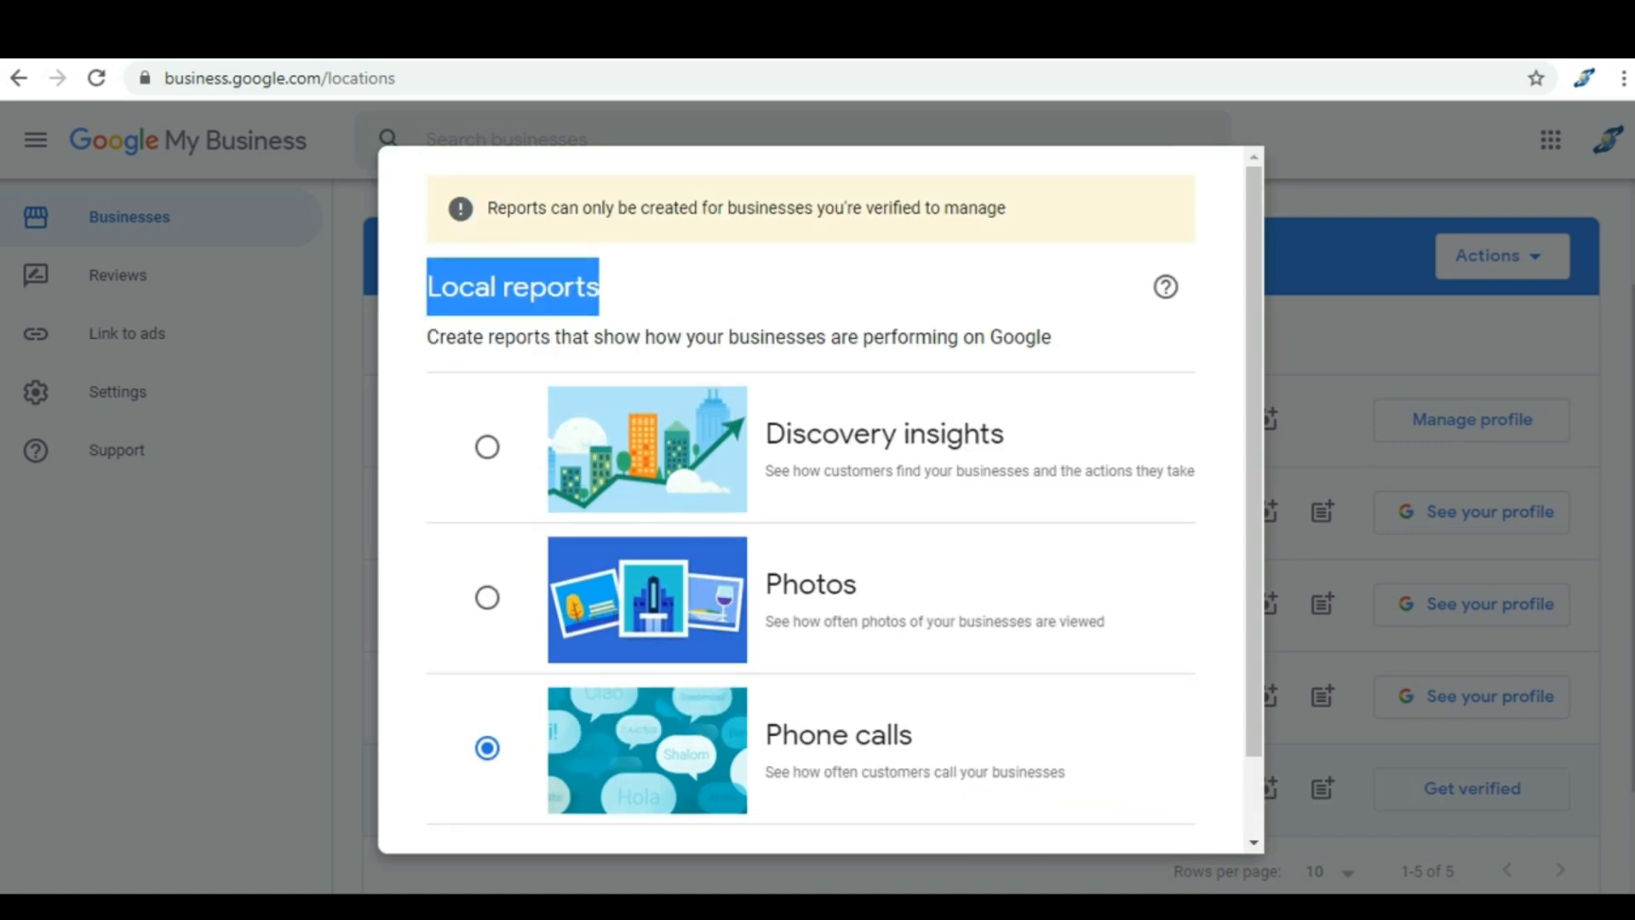
{"action": "left_click", "coordinate": [487, 447]}
{"action": "left_click", "coordinate": [487, 598]}
{"action": "scroll", "coordinate": [818, 502], "scroll_direction": "down", "scroll_amount": 1}
{"action": "left_click", "coordinate": [1110, 783]}
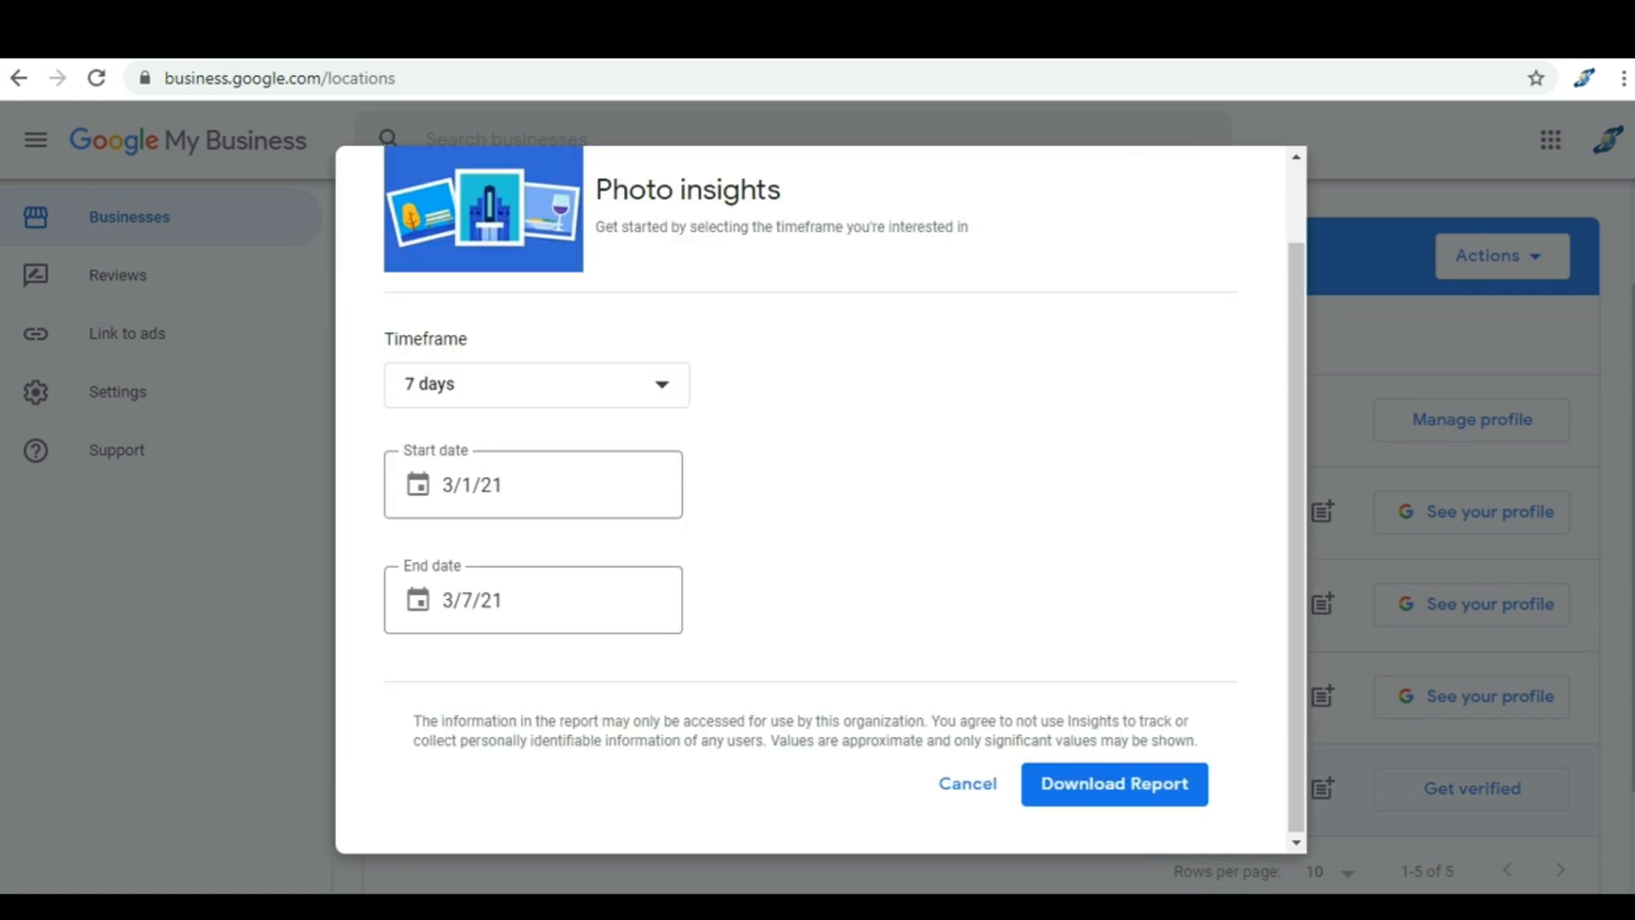
Try out the photo report's timeframe choices, including 7 days and Customized range.
{"action": "left_click", "coordinate": [537, 384]}
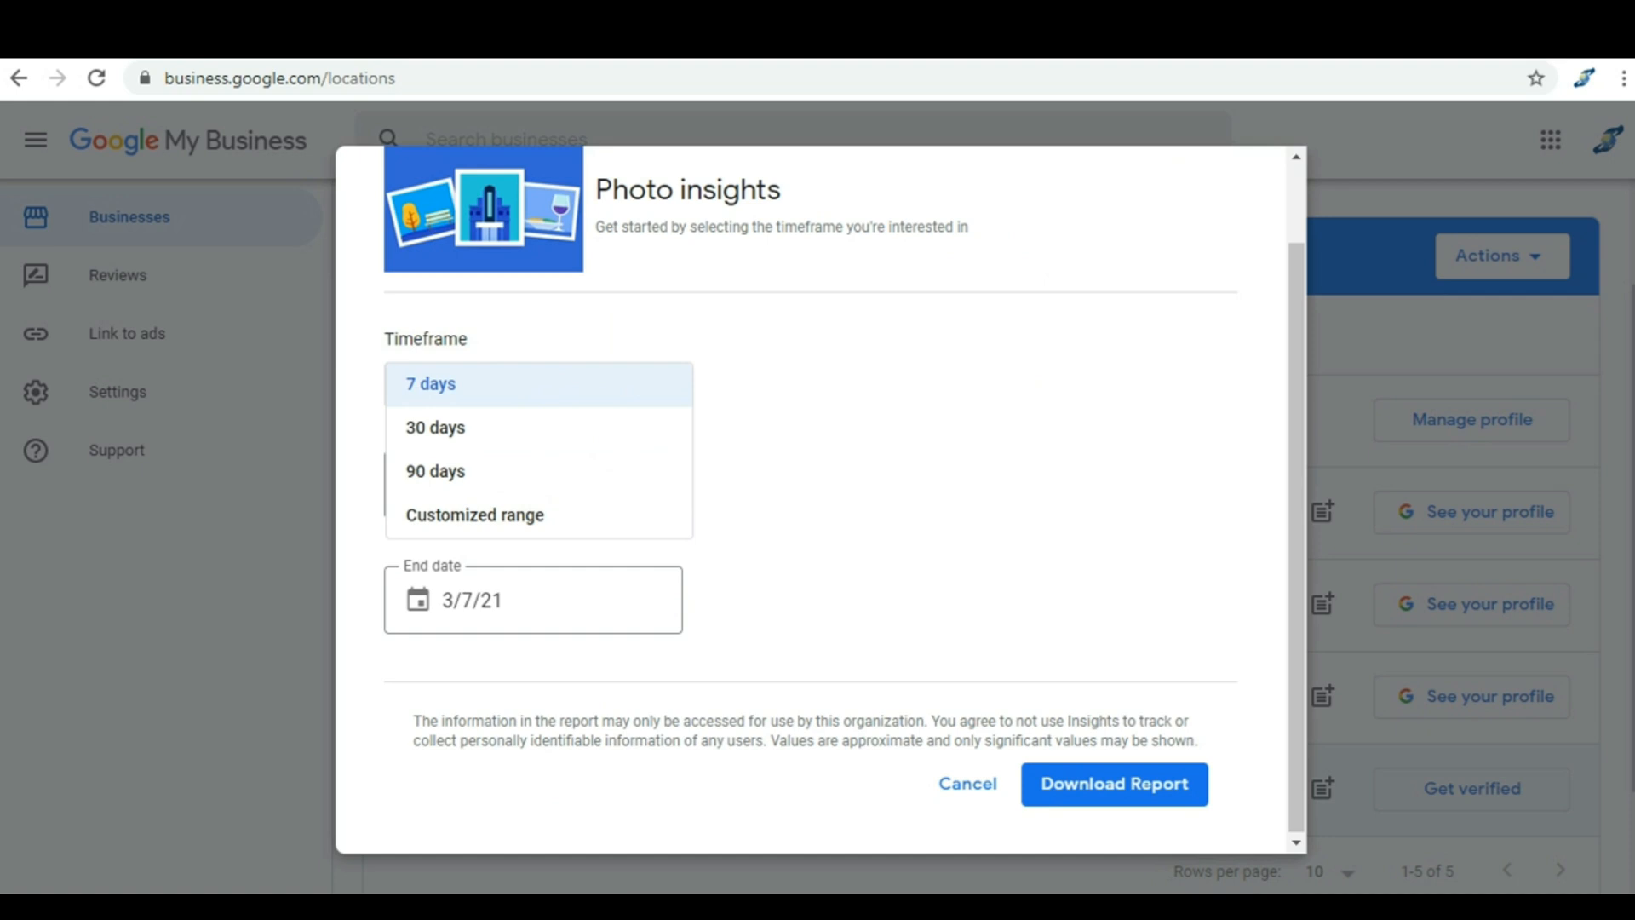
{"action": "left_click", "coordinate": [630, 385]}
{"action": "left_click", "coordinate": [630, 384]}
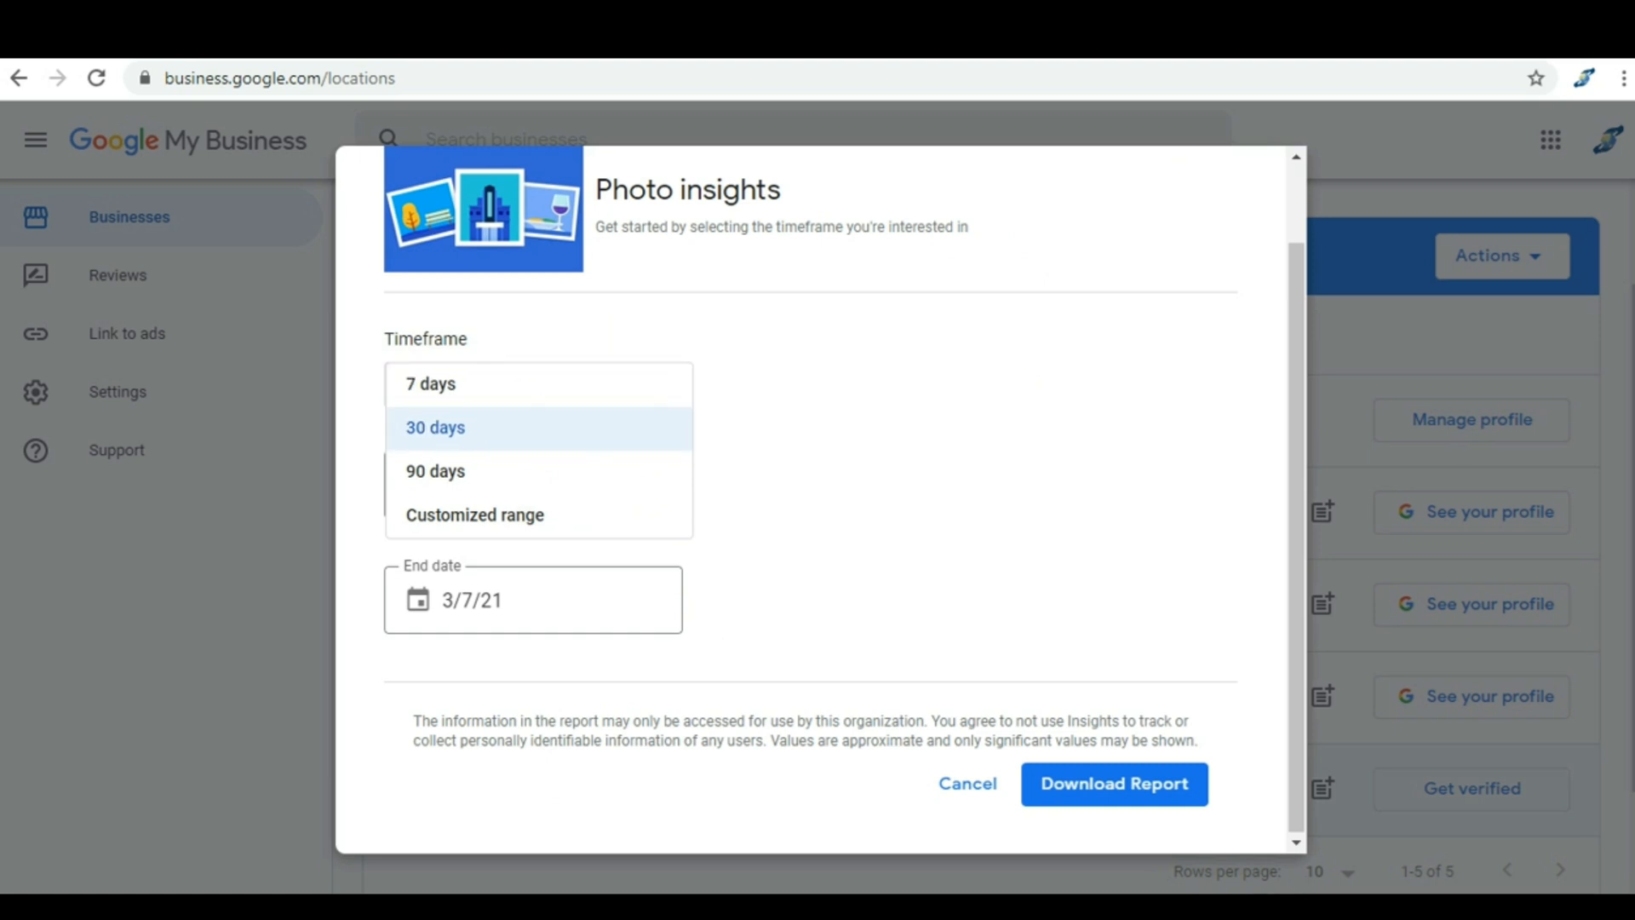
{"action": "left_click", "coordinate": [538, 385]}
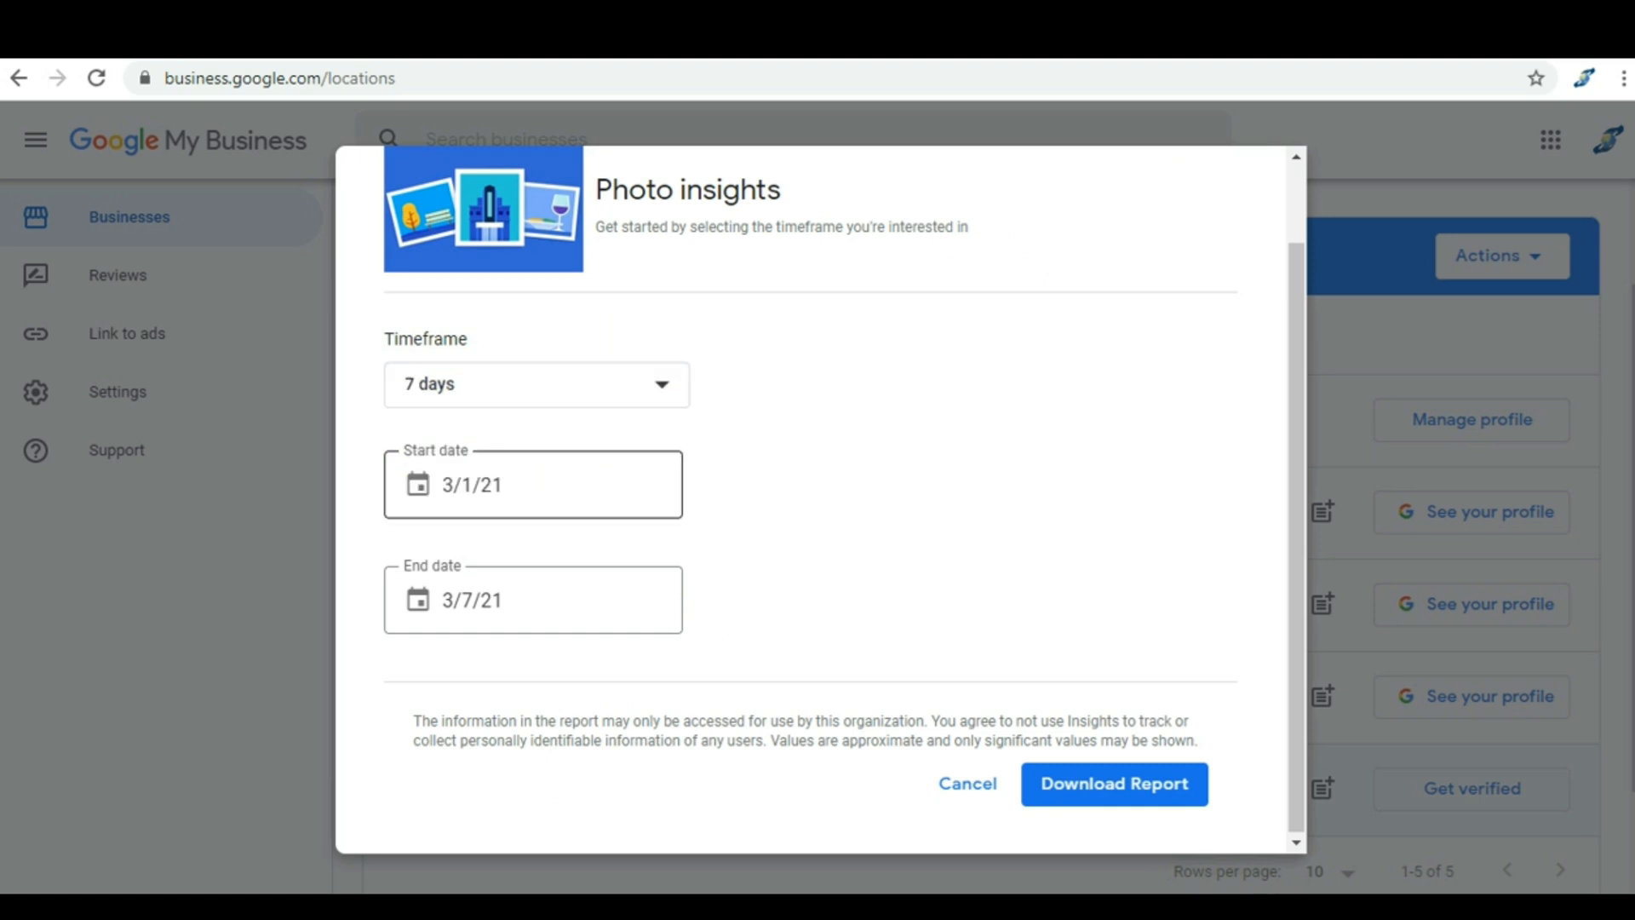
{"action": "left_click", "coordinate": [537, 384]}
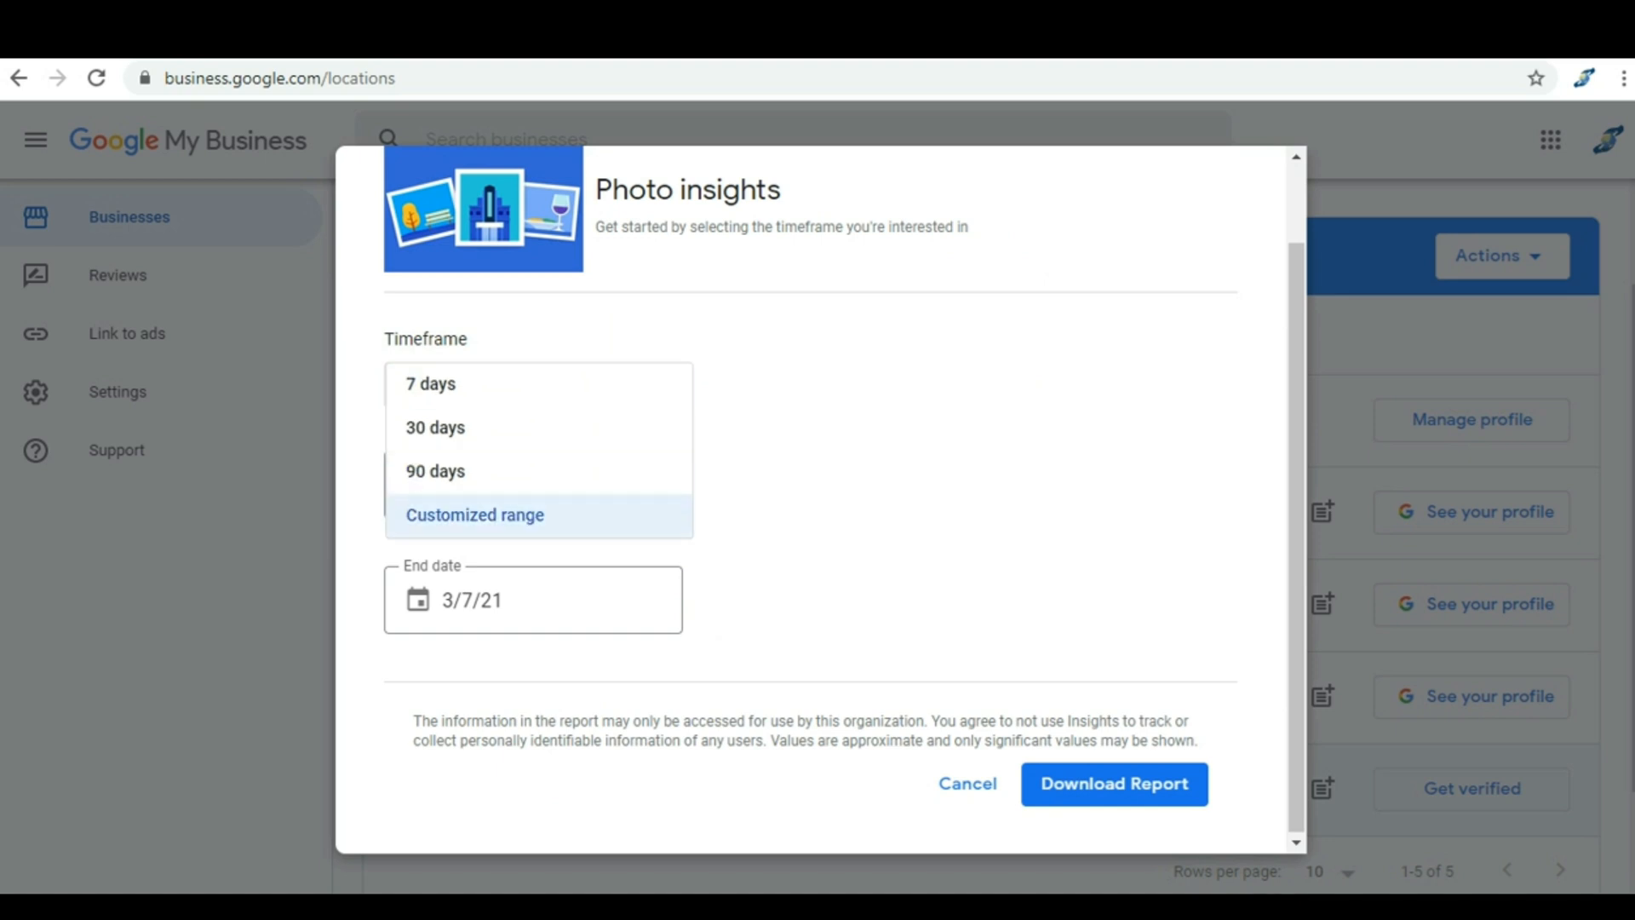
{"action": "left_click", "coordinate": [537, 514]}
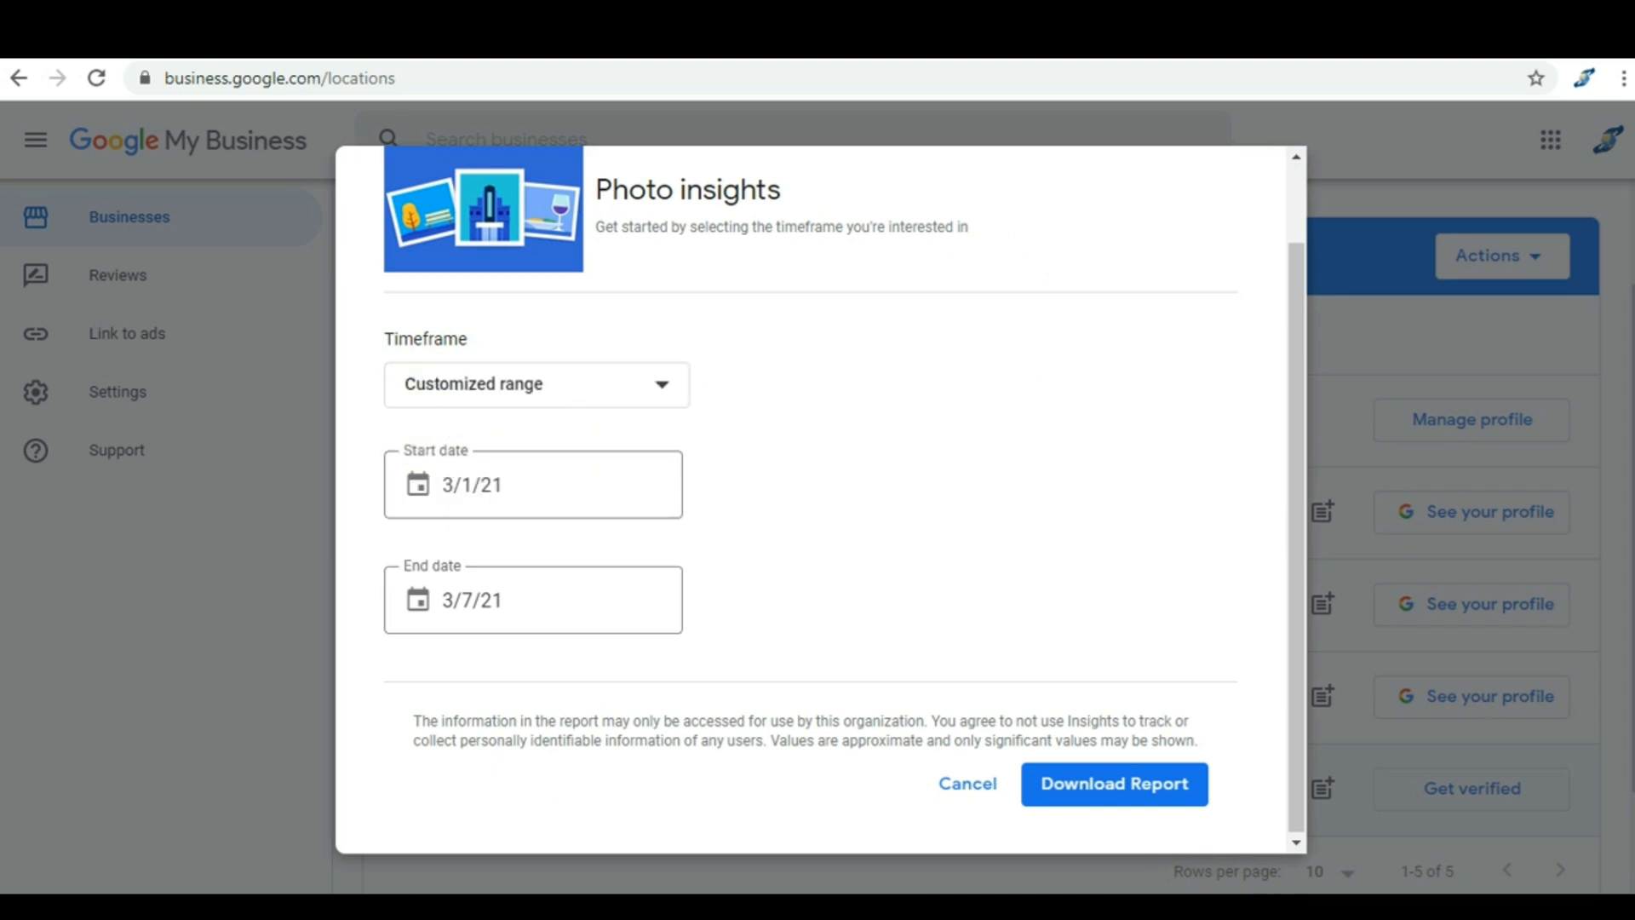
Set the Photo insights timeframe to 7 days and download the report.
{"action": "left_click", "coordinate": [537, 384]}
{"action": "left_click", "coordinate": [537, 385]}
{"action": "left_click", "coordinate": [536, 384]}
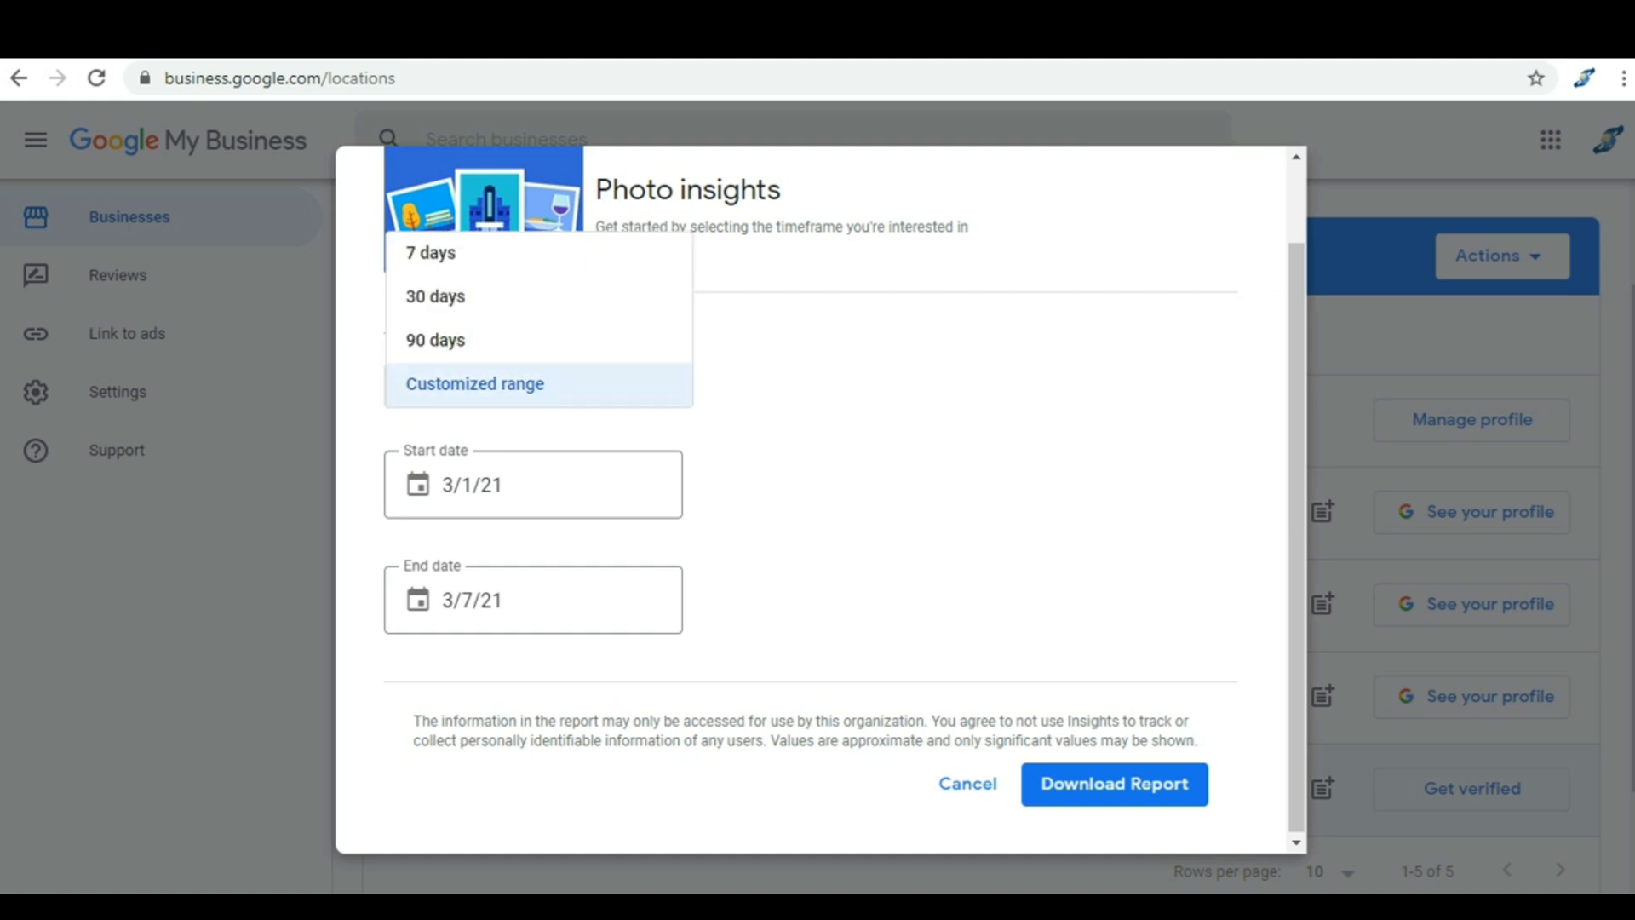
{"action": "left_click", "coordinate": [537, 252]}
{"action": "left_click", "coordinate": [1112, 784]}
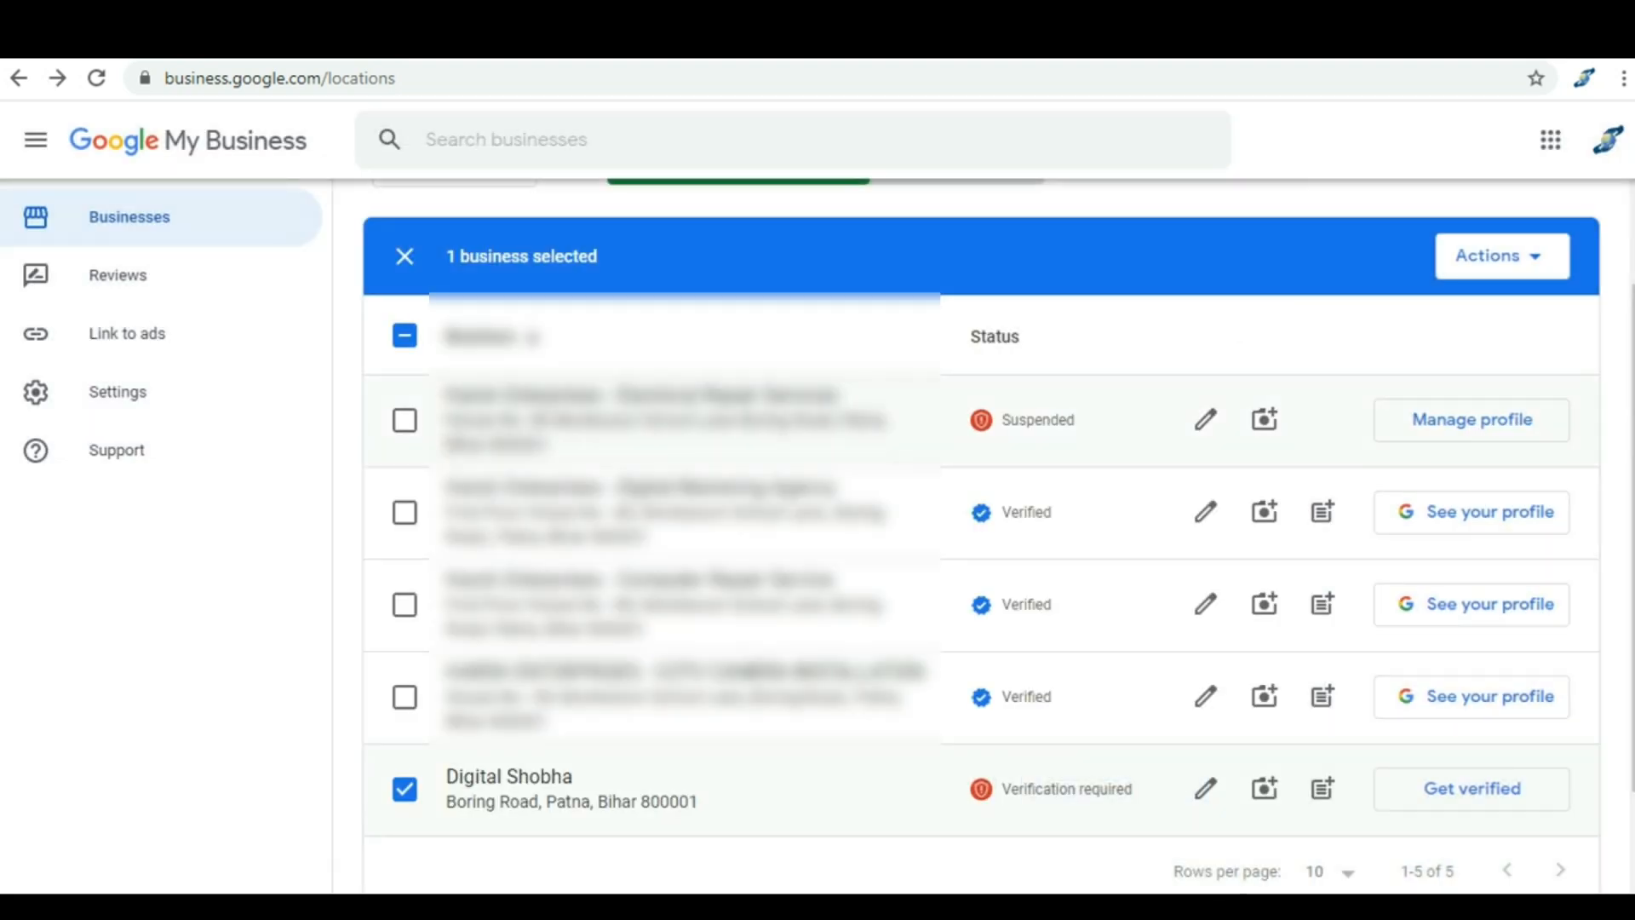
Prepare a business data download for Digital Shobha that includes photos and Google updates, and cancel it.
{"action": "left_click", "coordinate": [1502, 255]}
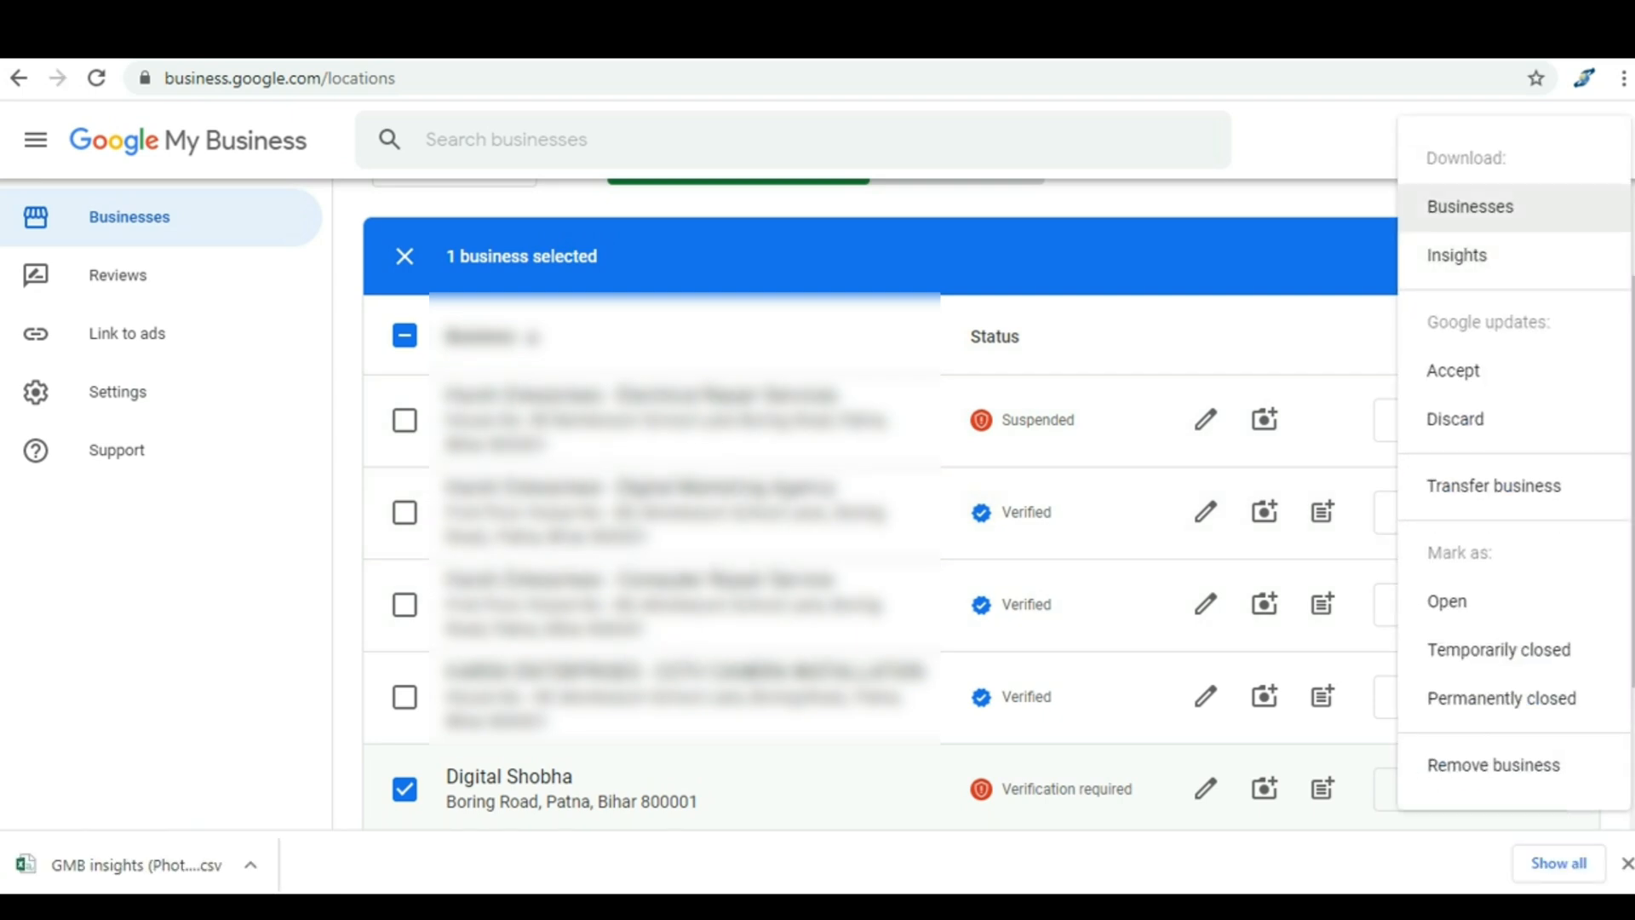
{"action": "left_click", "coordinate": [1457, 206]}
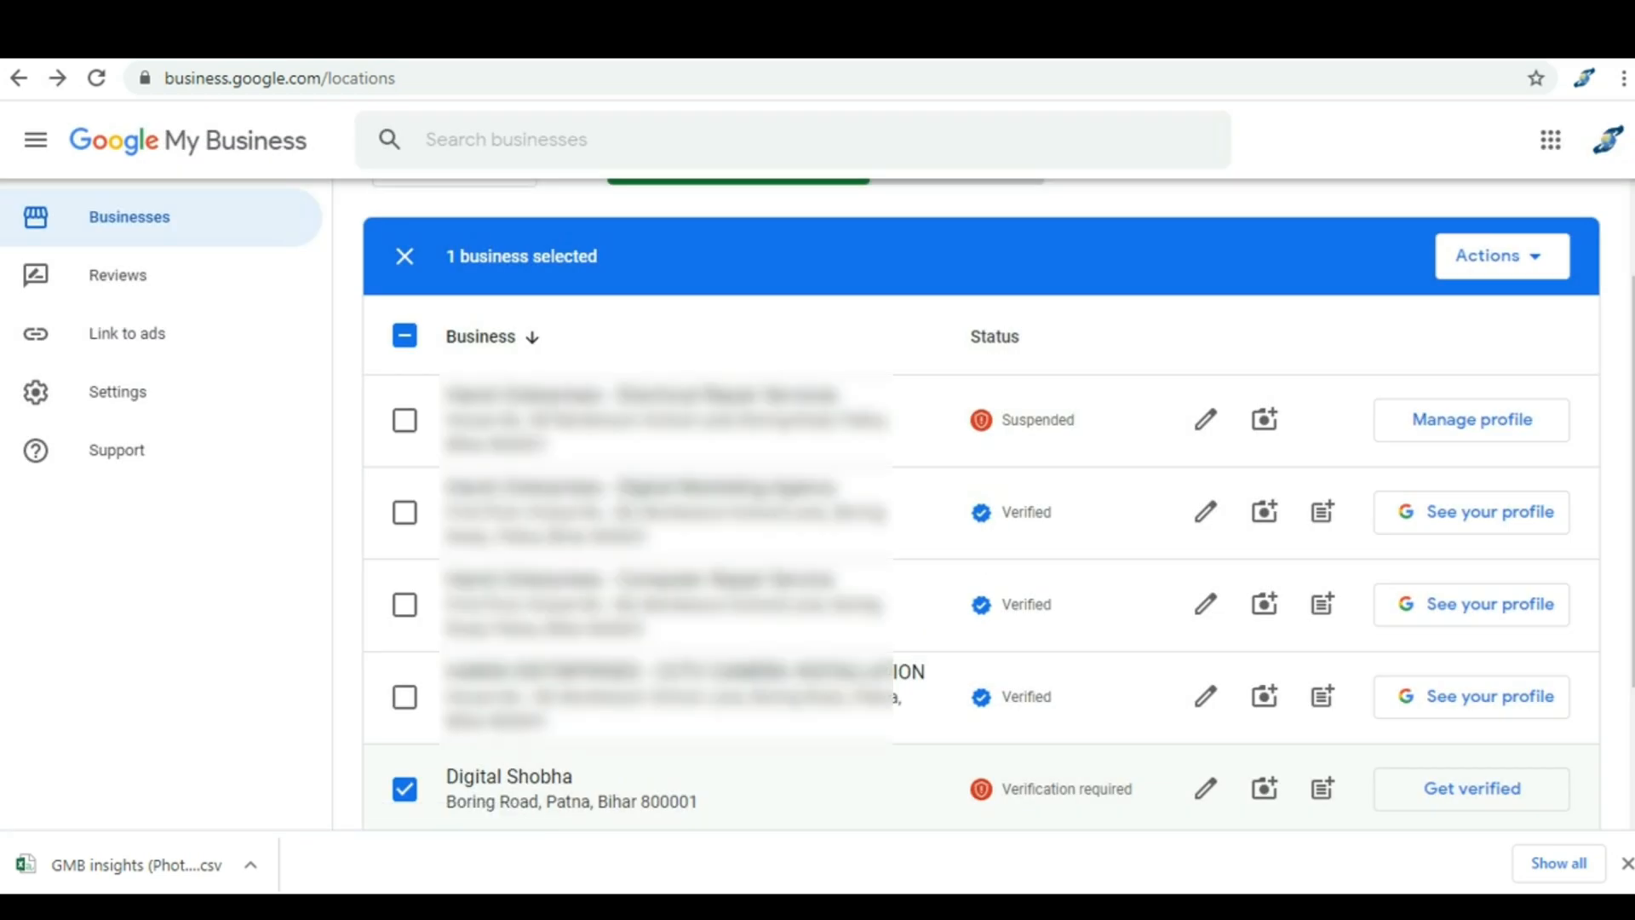
{"action": "left_click", "coordinate": [1502, 256]}
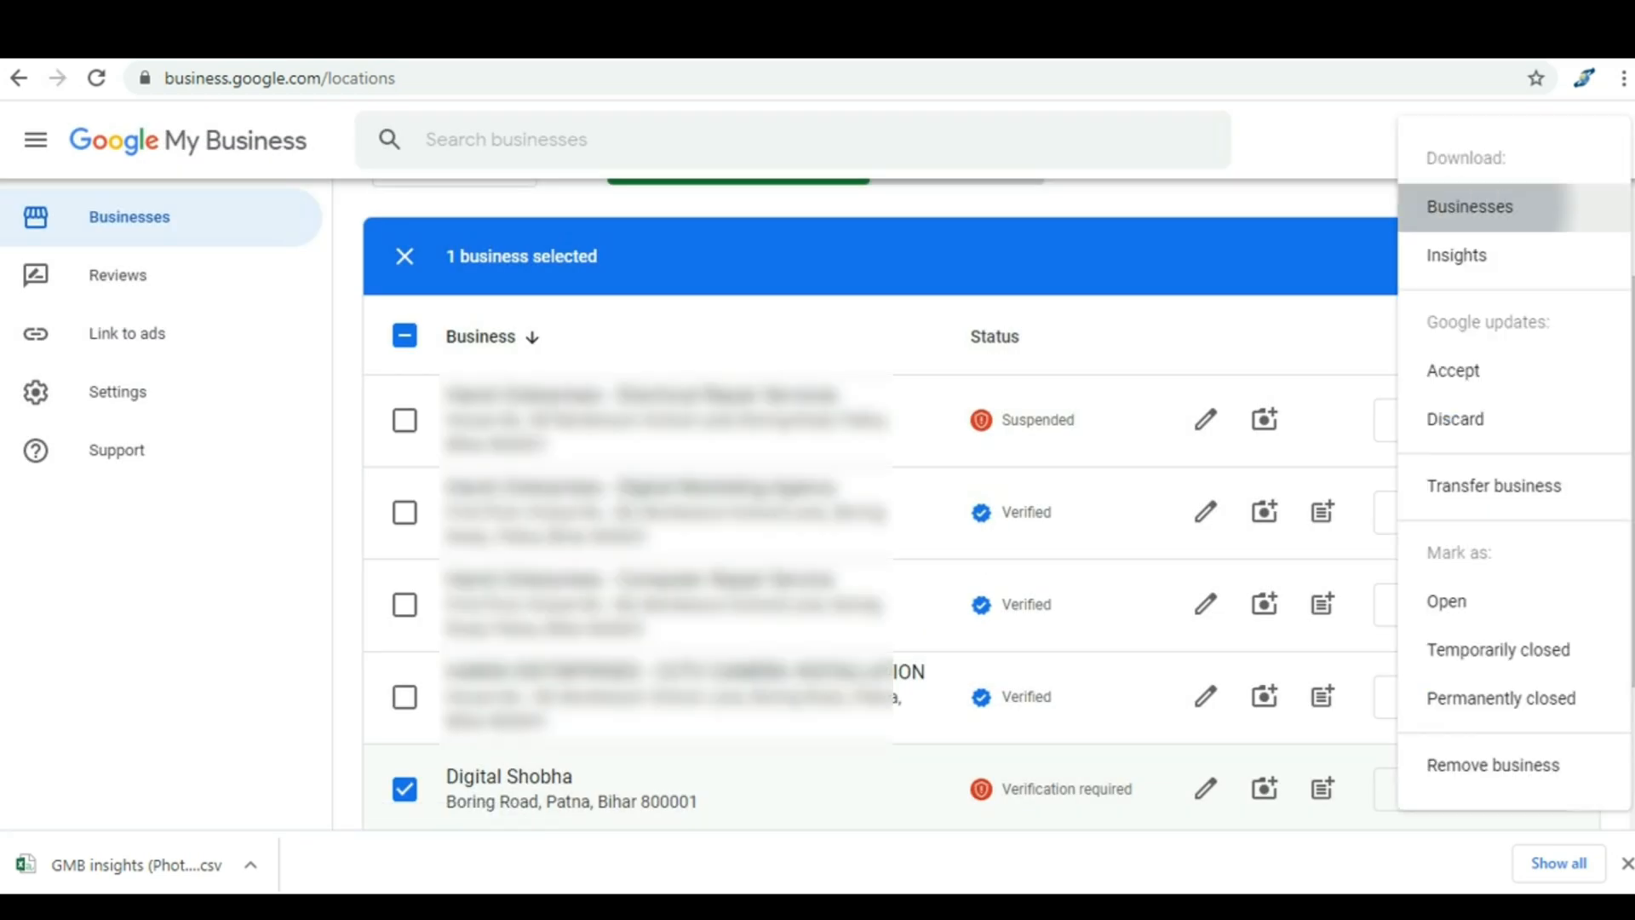
{"action": "left_click", "coordinate": [1457, 206]}
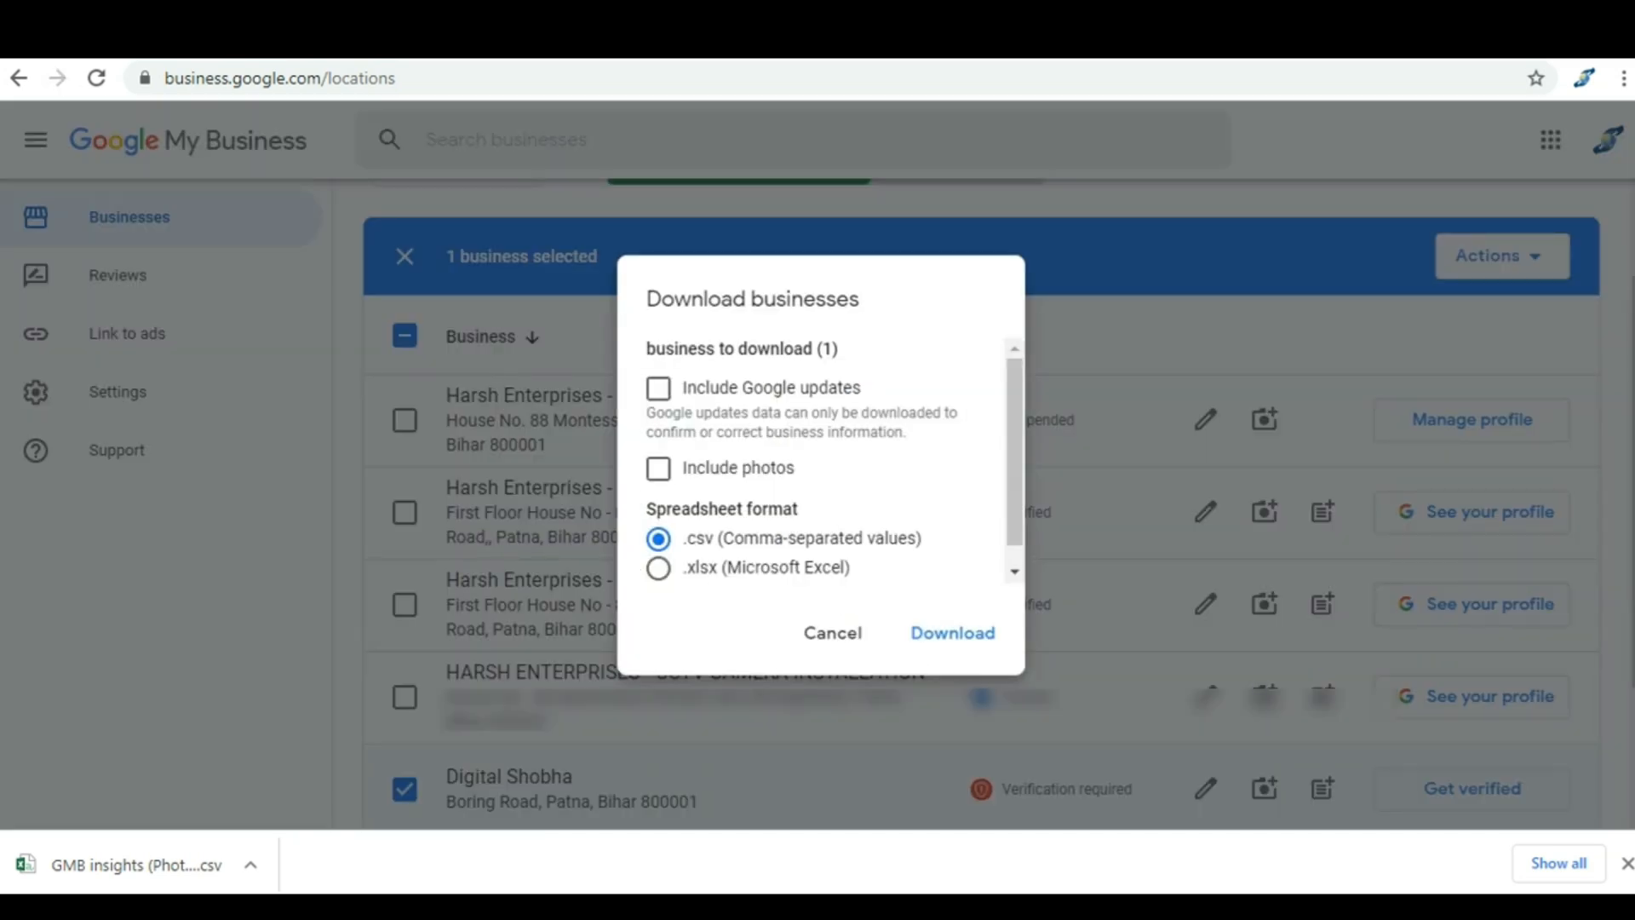
{"action": "left_click_drag", "start_coordinate": [661, 299], "coordinate": [860, 299]}
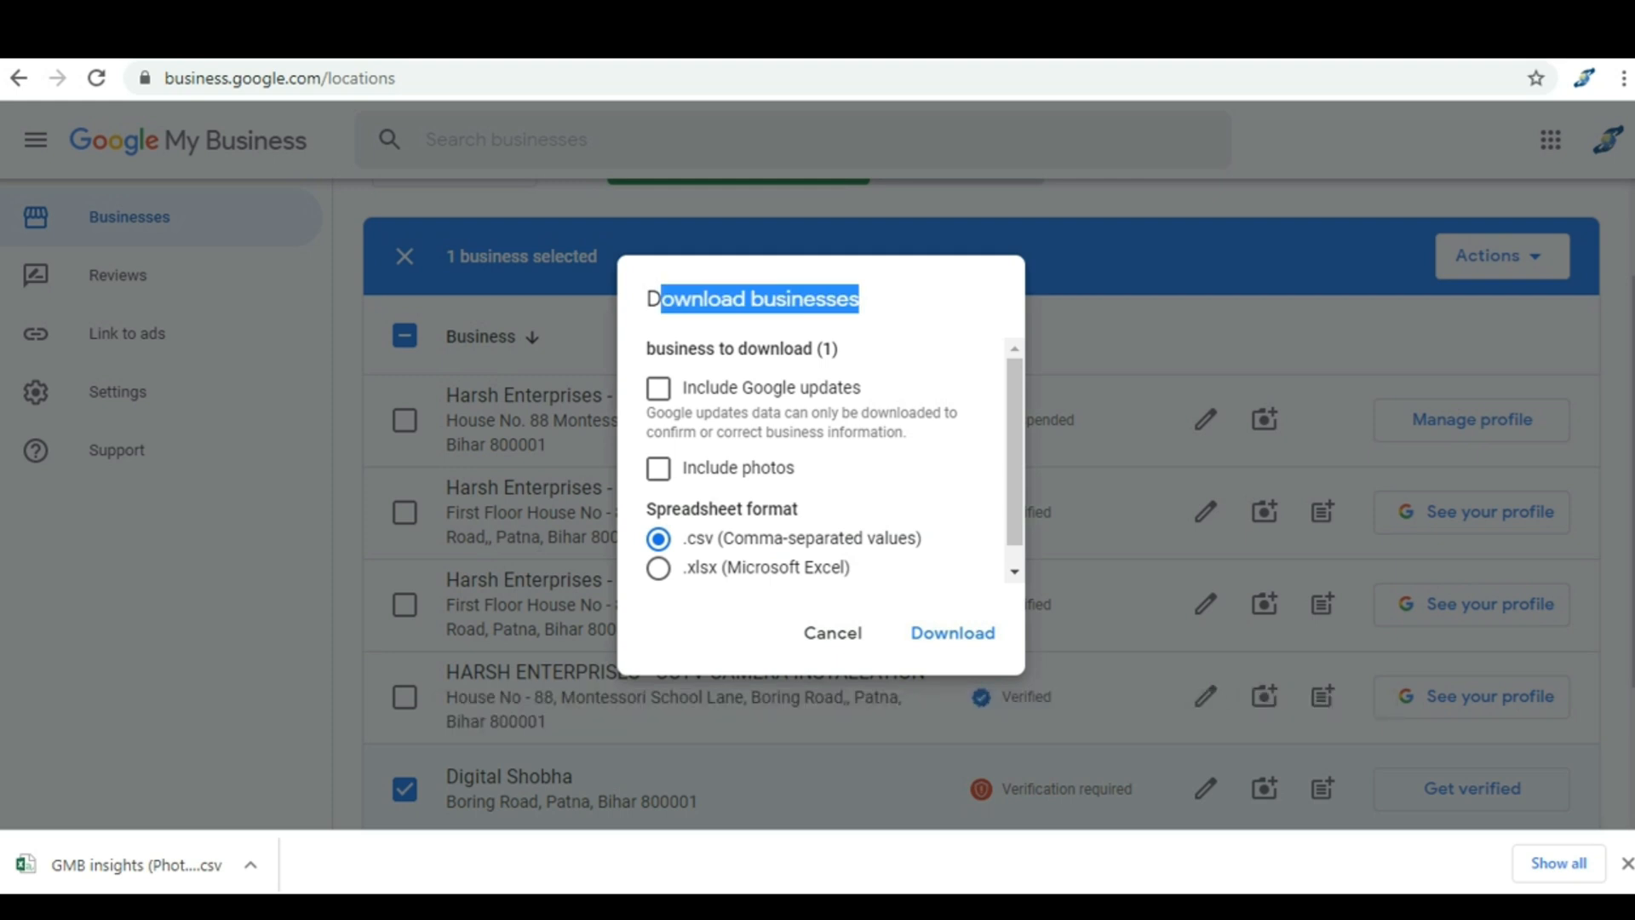
{"action": "left_click_drag", "start_coordinate": [697, 469], "coordinate": [795, 468]}
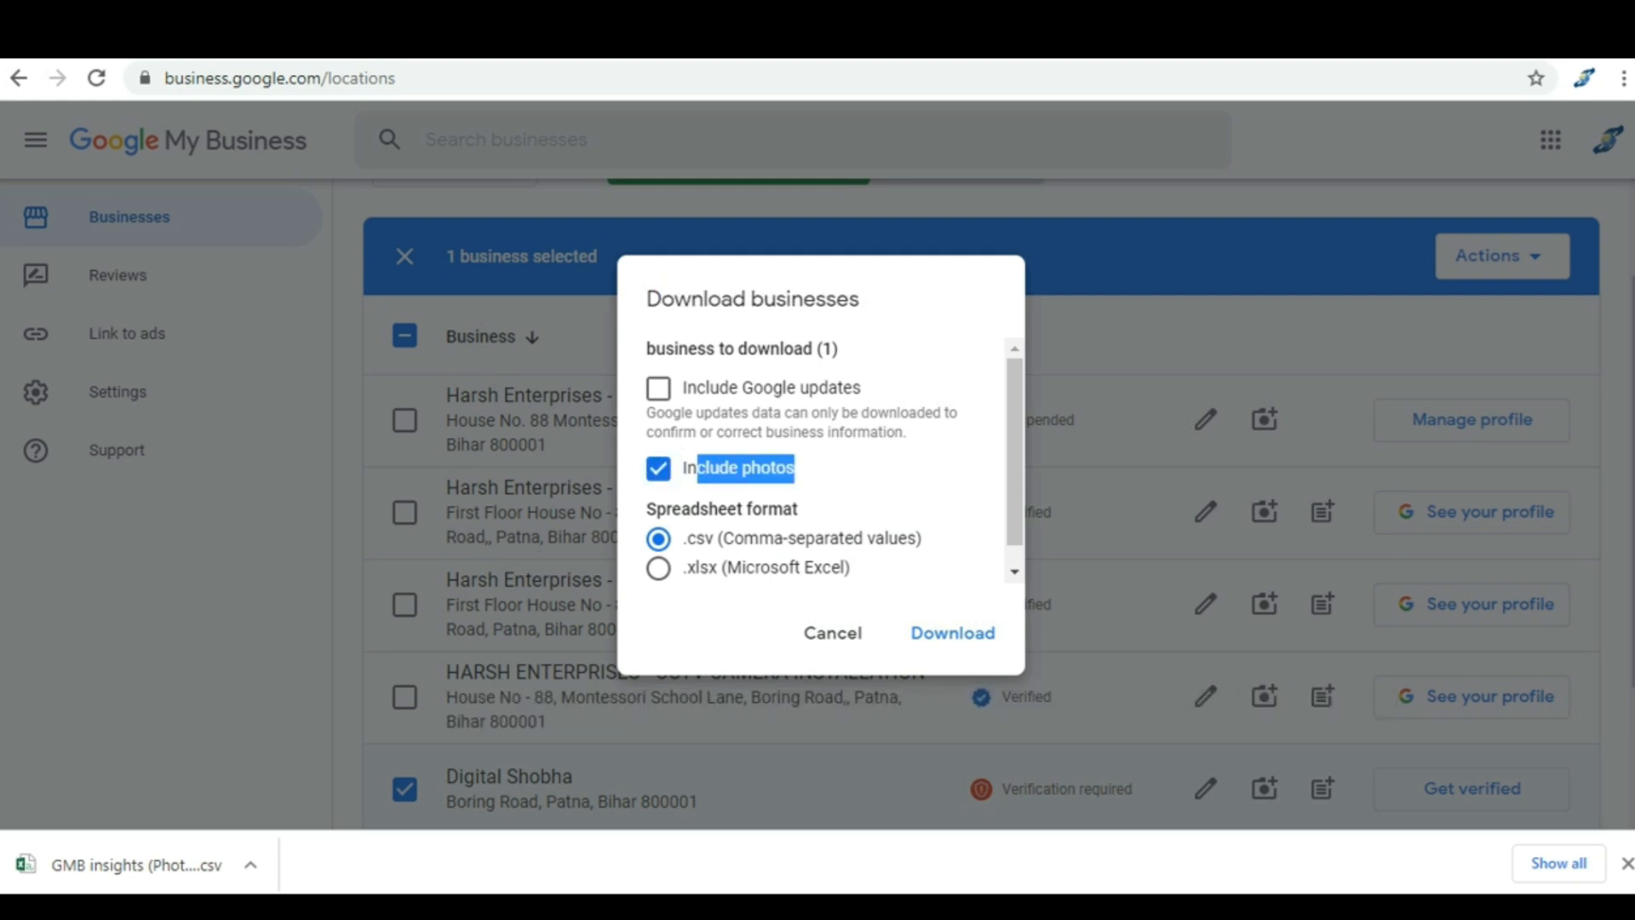
{"action": "left_click", "coordinate": [658, 389]}
{"action": "scroll", "coordinate": [821, 461], "scroll_direction": "down", "scroll_amount": 1}
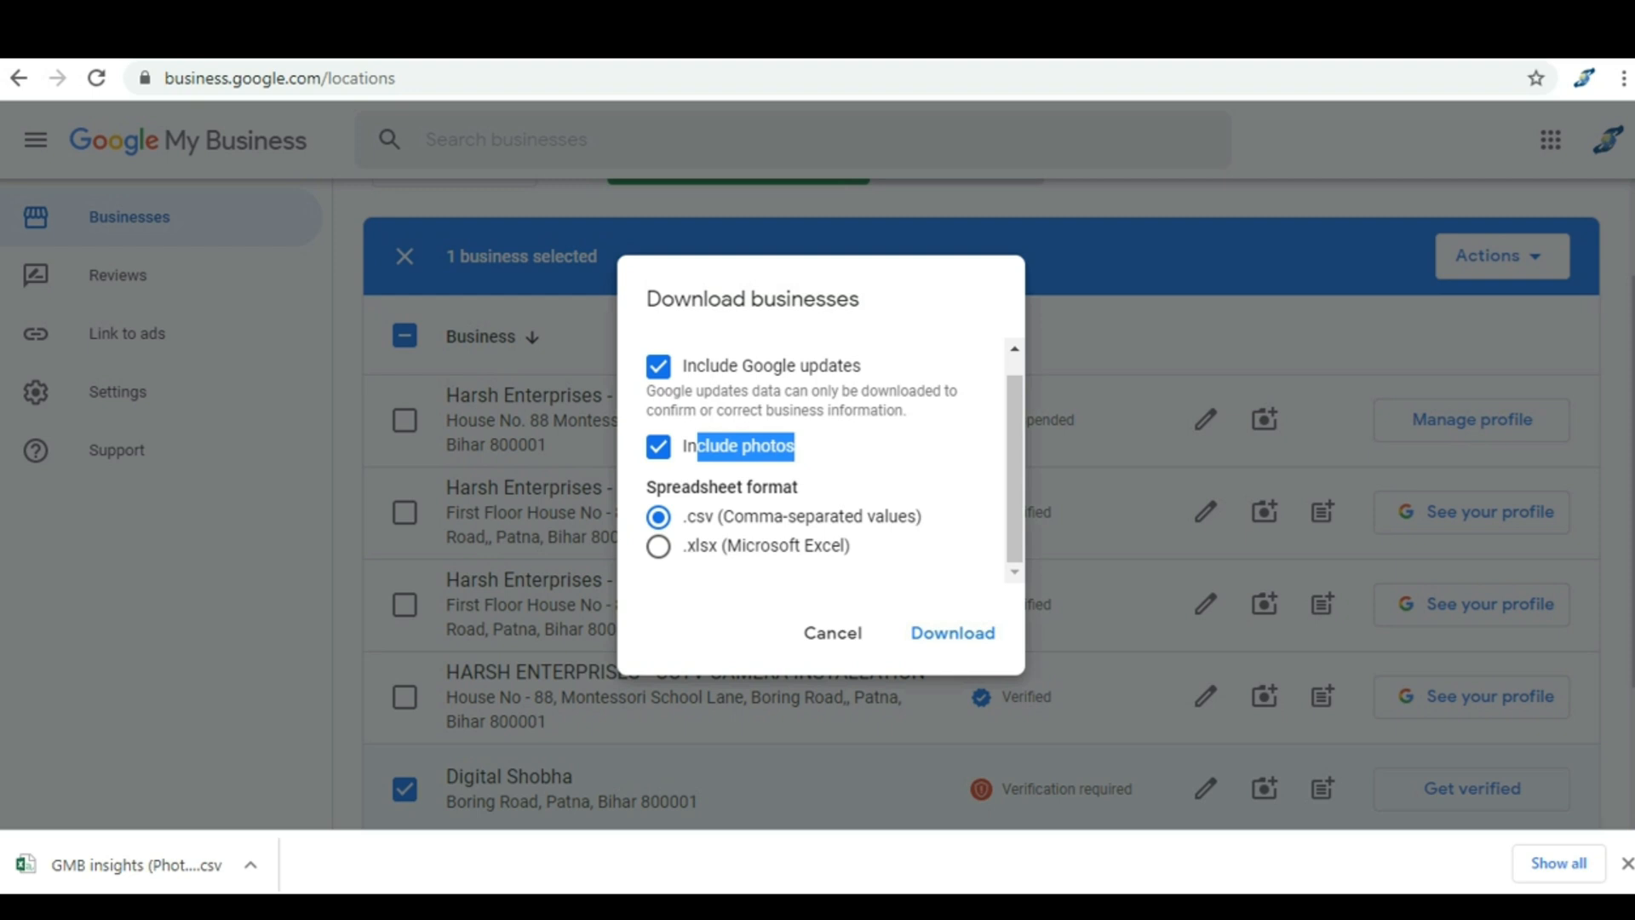
{"action": "left_click", "coordinate": [833, 632]}
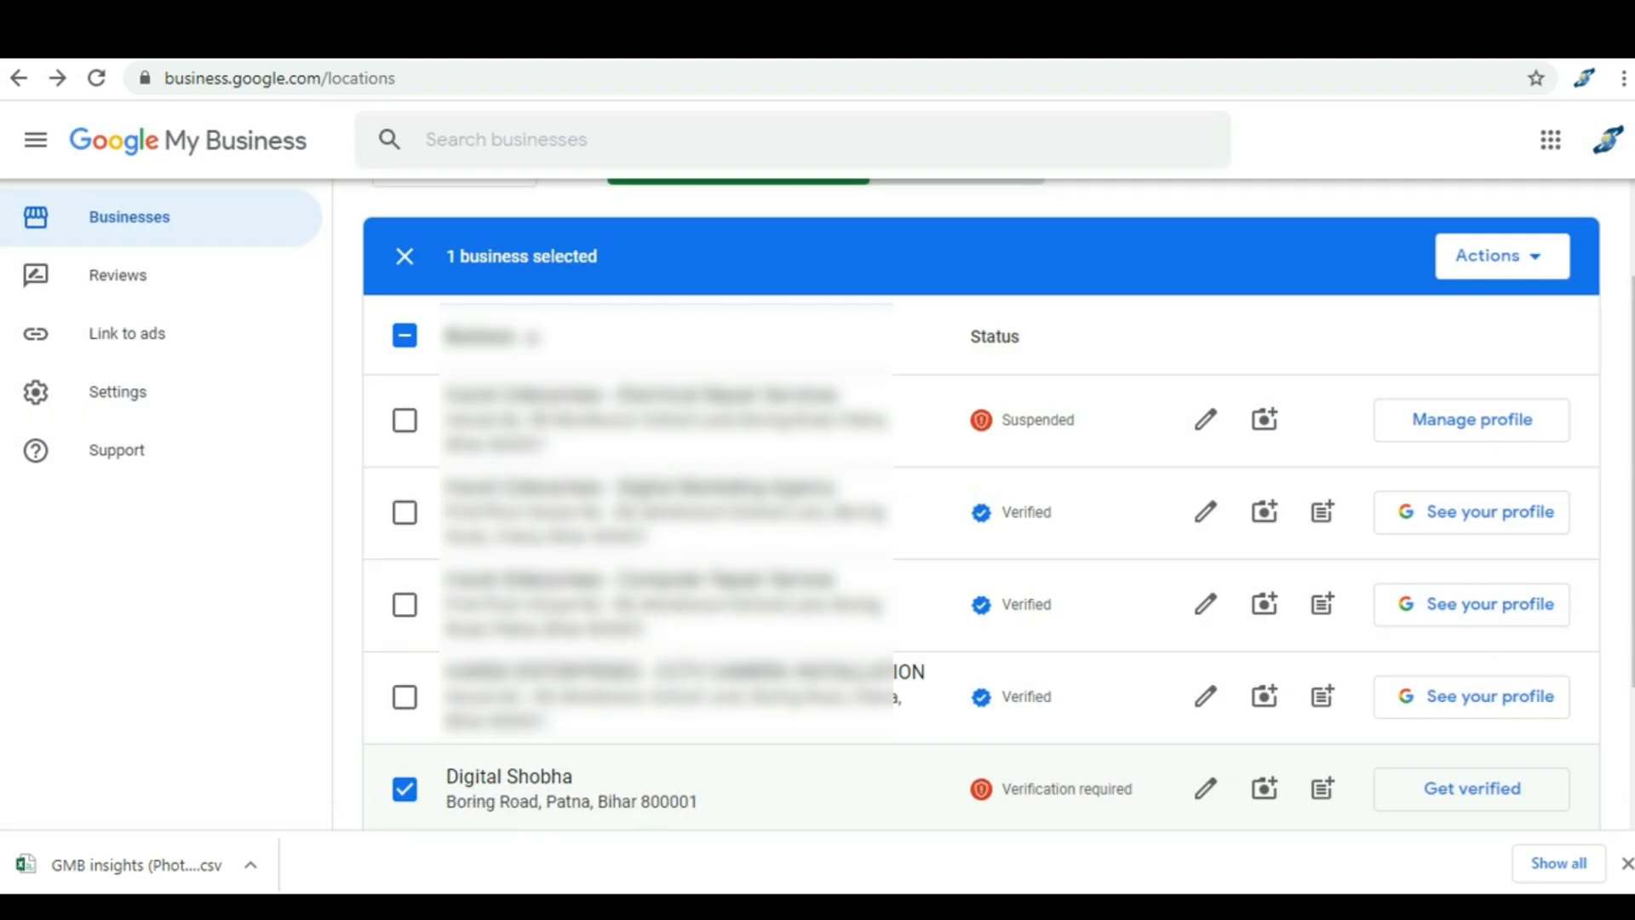
Open the Accept Google updates options for Digital Shobha and review the types of updates.
{"action": "left_click", "coordinate": [1499, 255]}
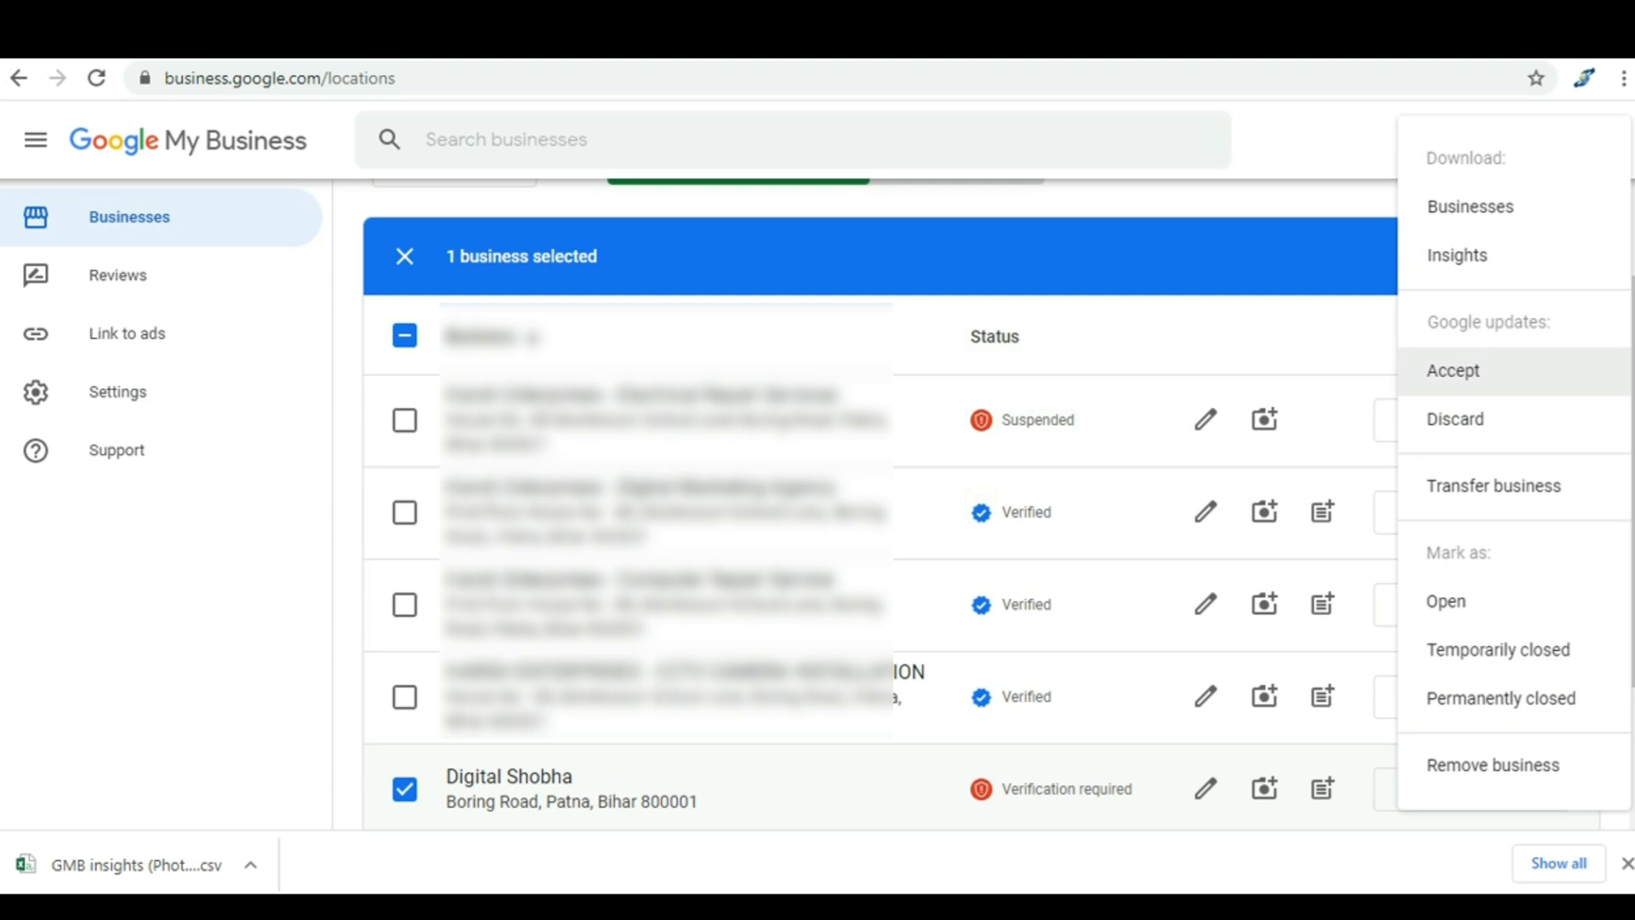
{"action": "left_click", "coordinate": [1454, 371]}
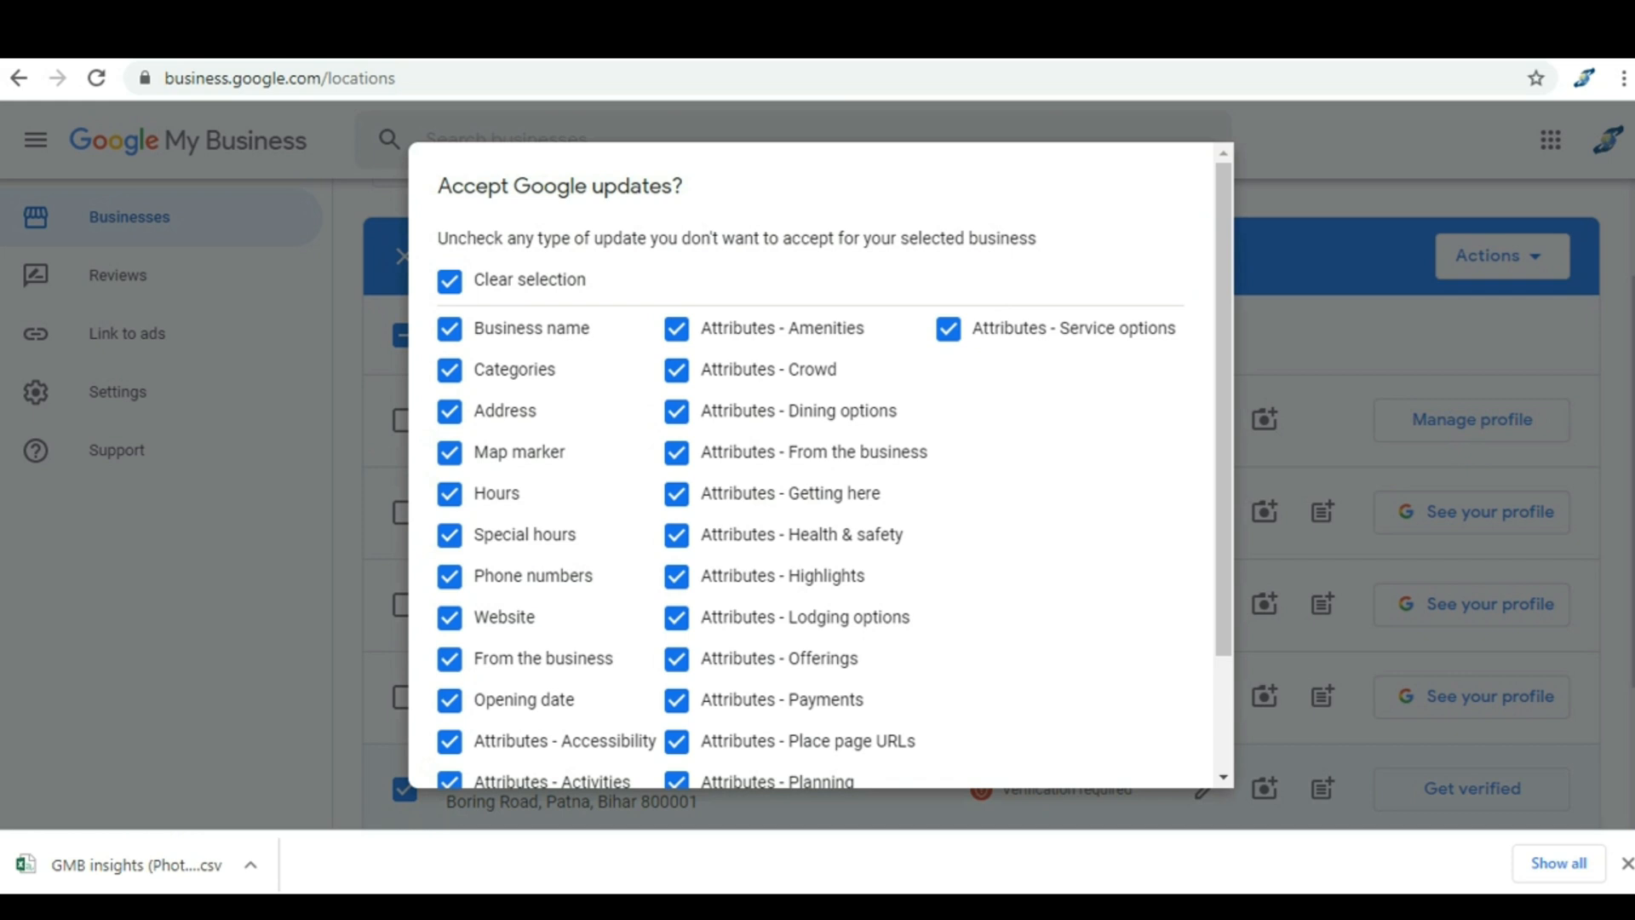
{"action": "scroll", "coordinate": [818, 464], "scroll_direction": "down", "scroll_amount": 3}
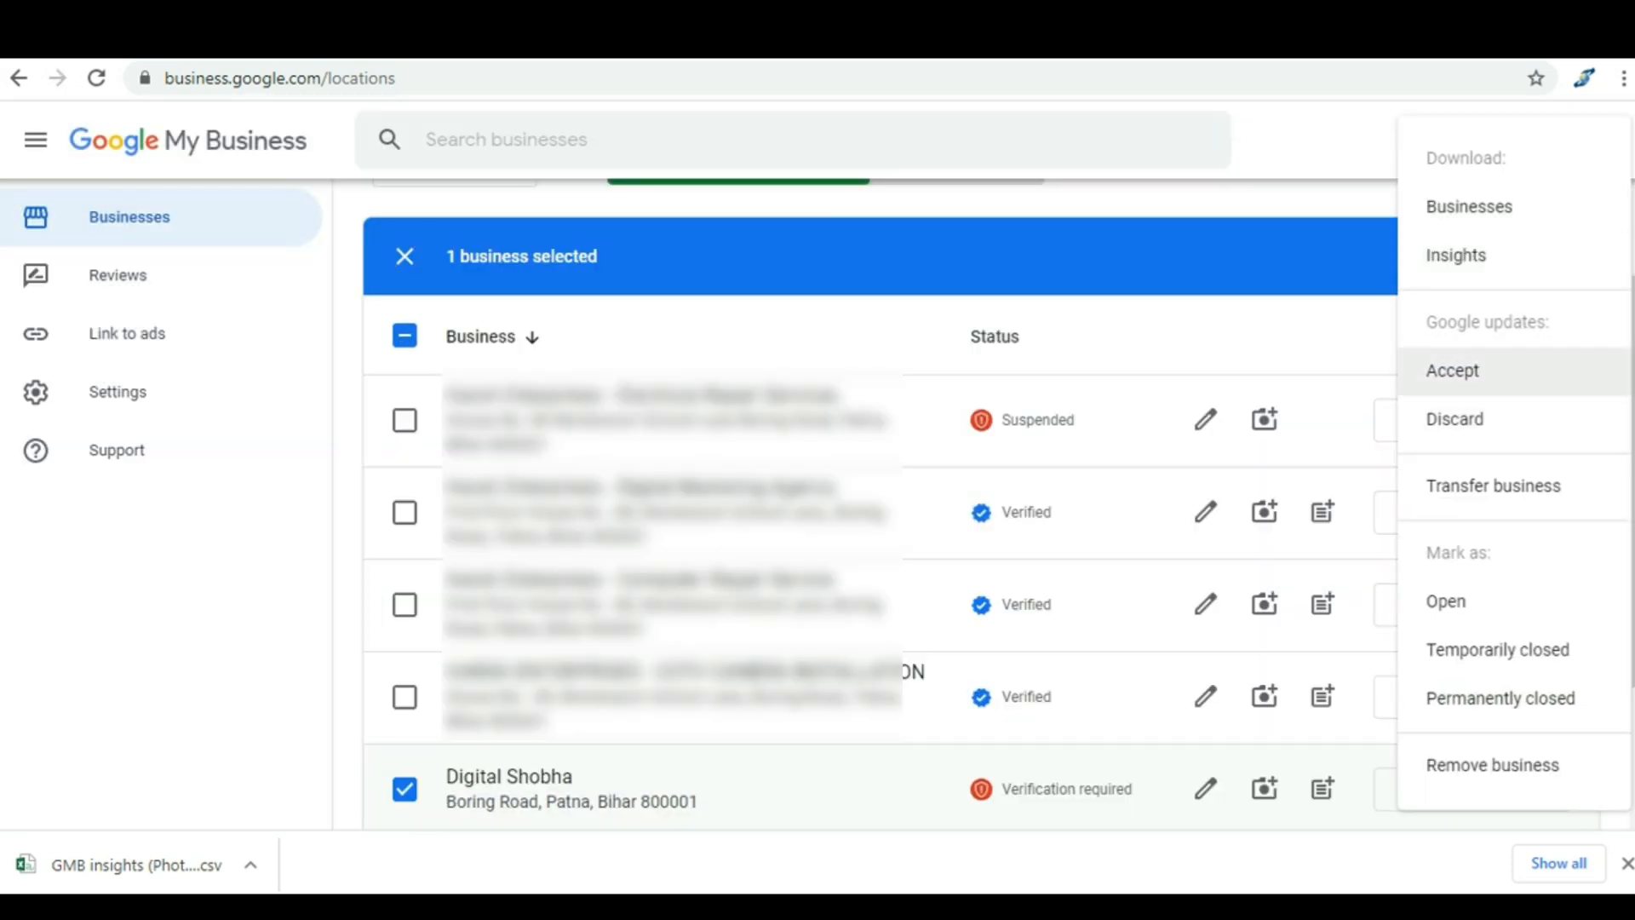
Open the Discard Google updates options for Digital Shobha, review the types of updates, and cancel.
{"action": "left_click", "coordinate": [1455, 419]}
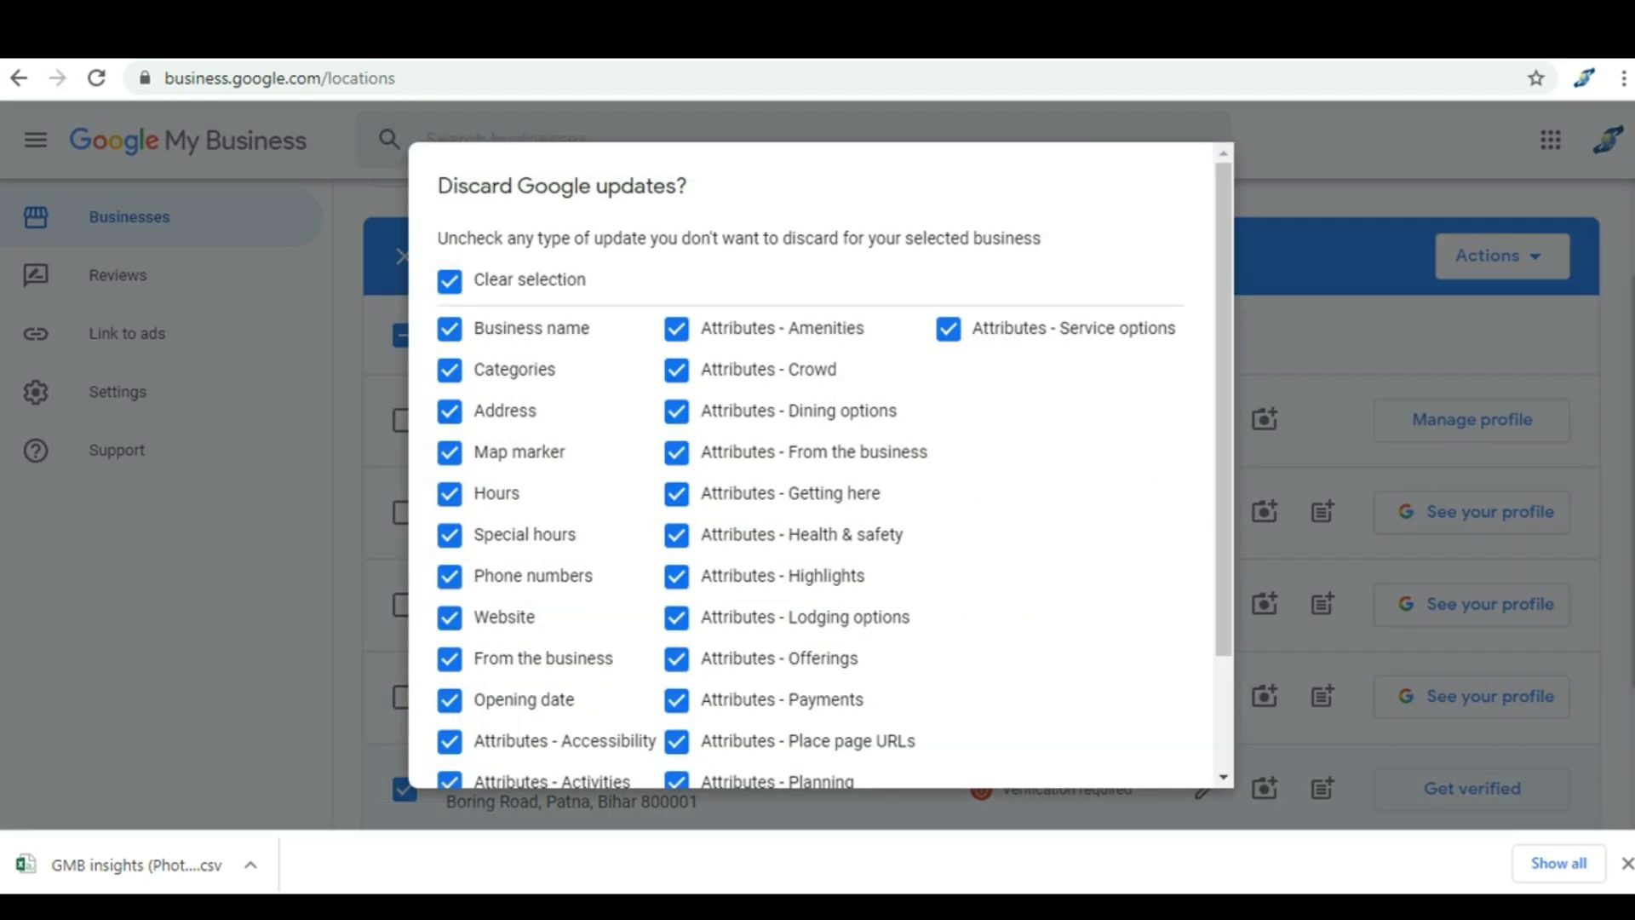
{"action": "scroll", "coordinate": [821, 511], "scroll_direction": "down", "scroll_amount": 2}
{"action": "left_click", "coordinate": [1033, 734]}
Try to transfer the Digital Shobha listing to a business group.
{"action": "left_click", "coordinate": [1500, 256]}
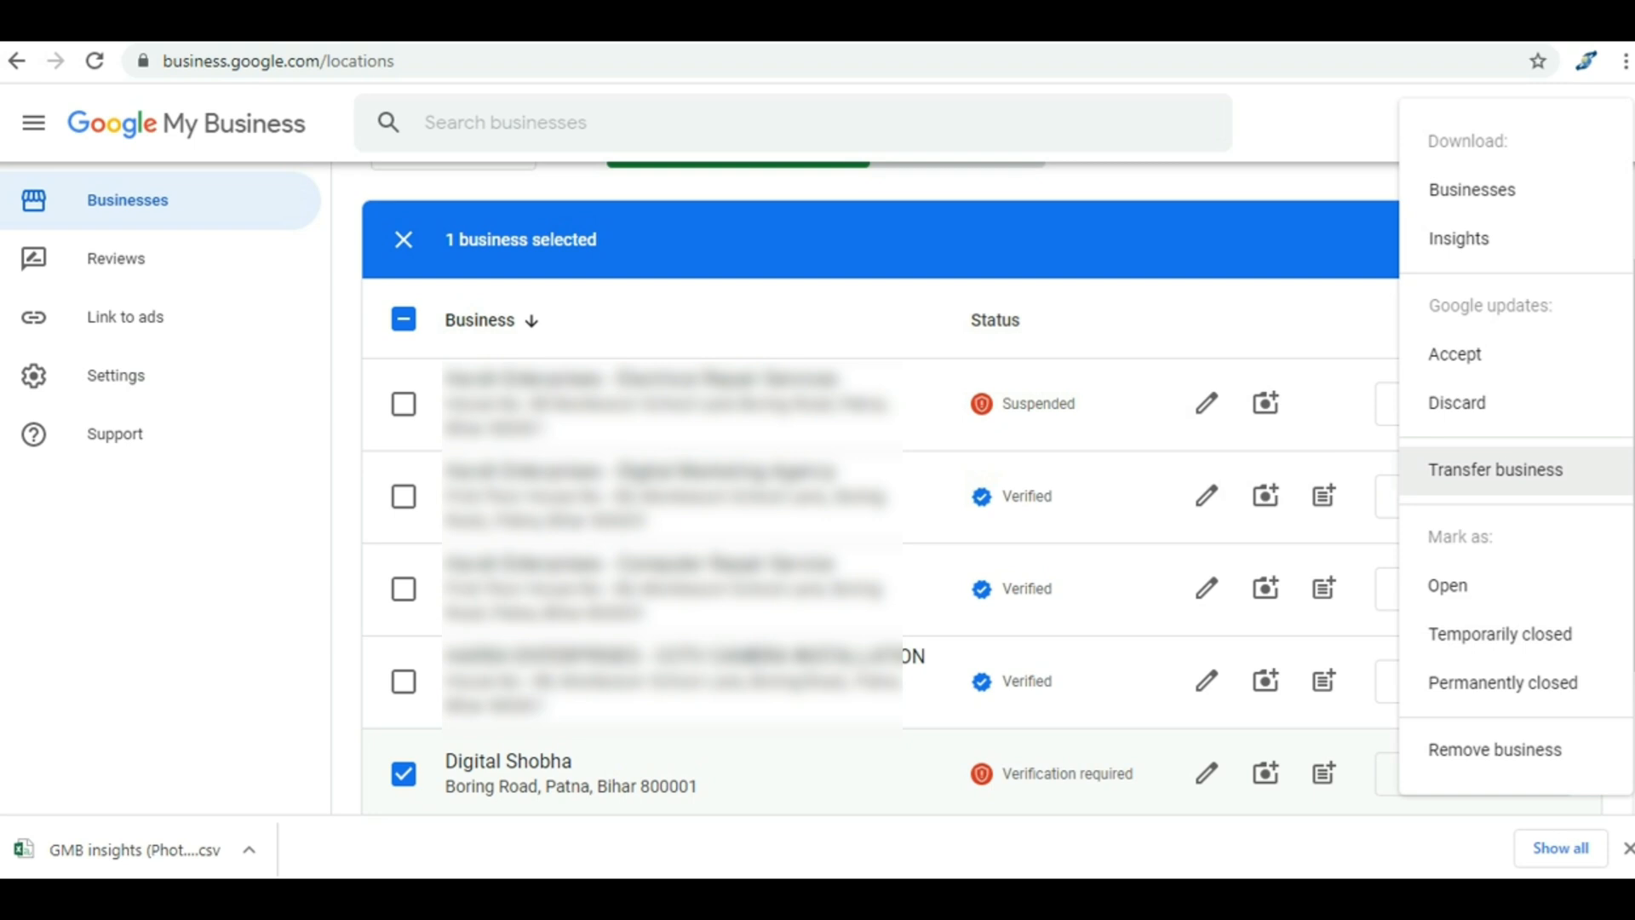
{"action": "left_click", "coordinate": [1496, 469]}
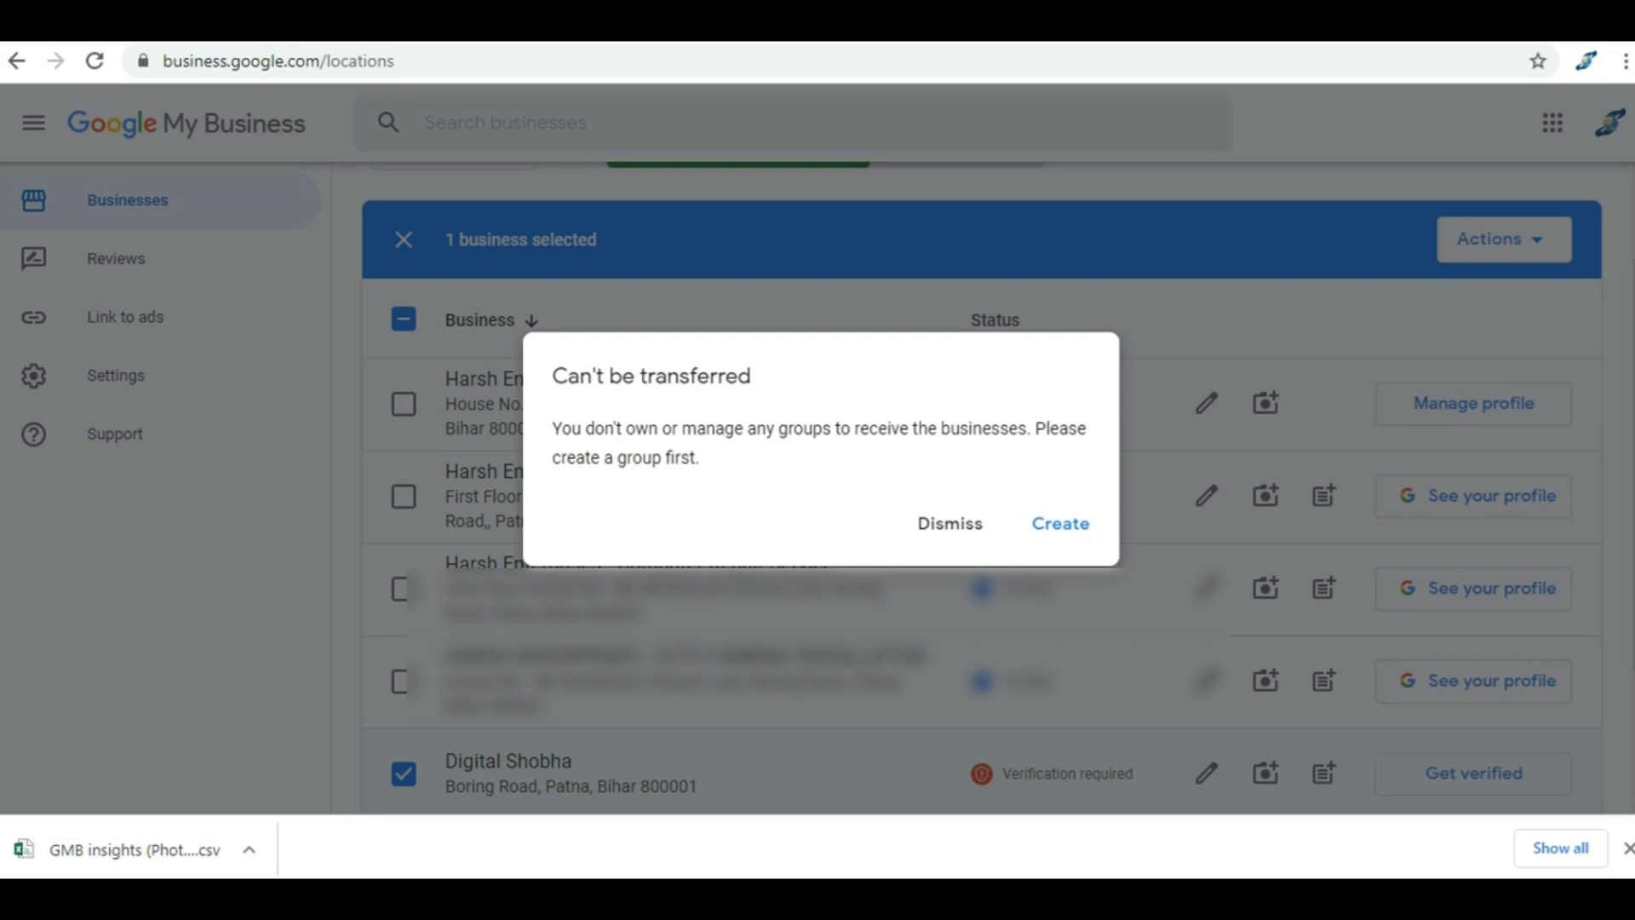
{"action": "left_click", "coordinate": [949, 524]}
Mark the Digital Shobha listing as temporarily closed.
{"action": "left_click", "coordinate": [1503, 239]}
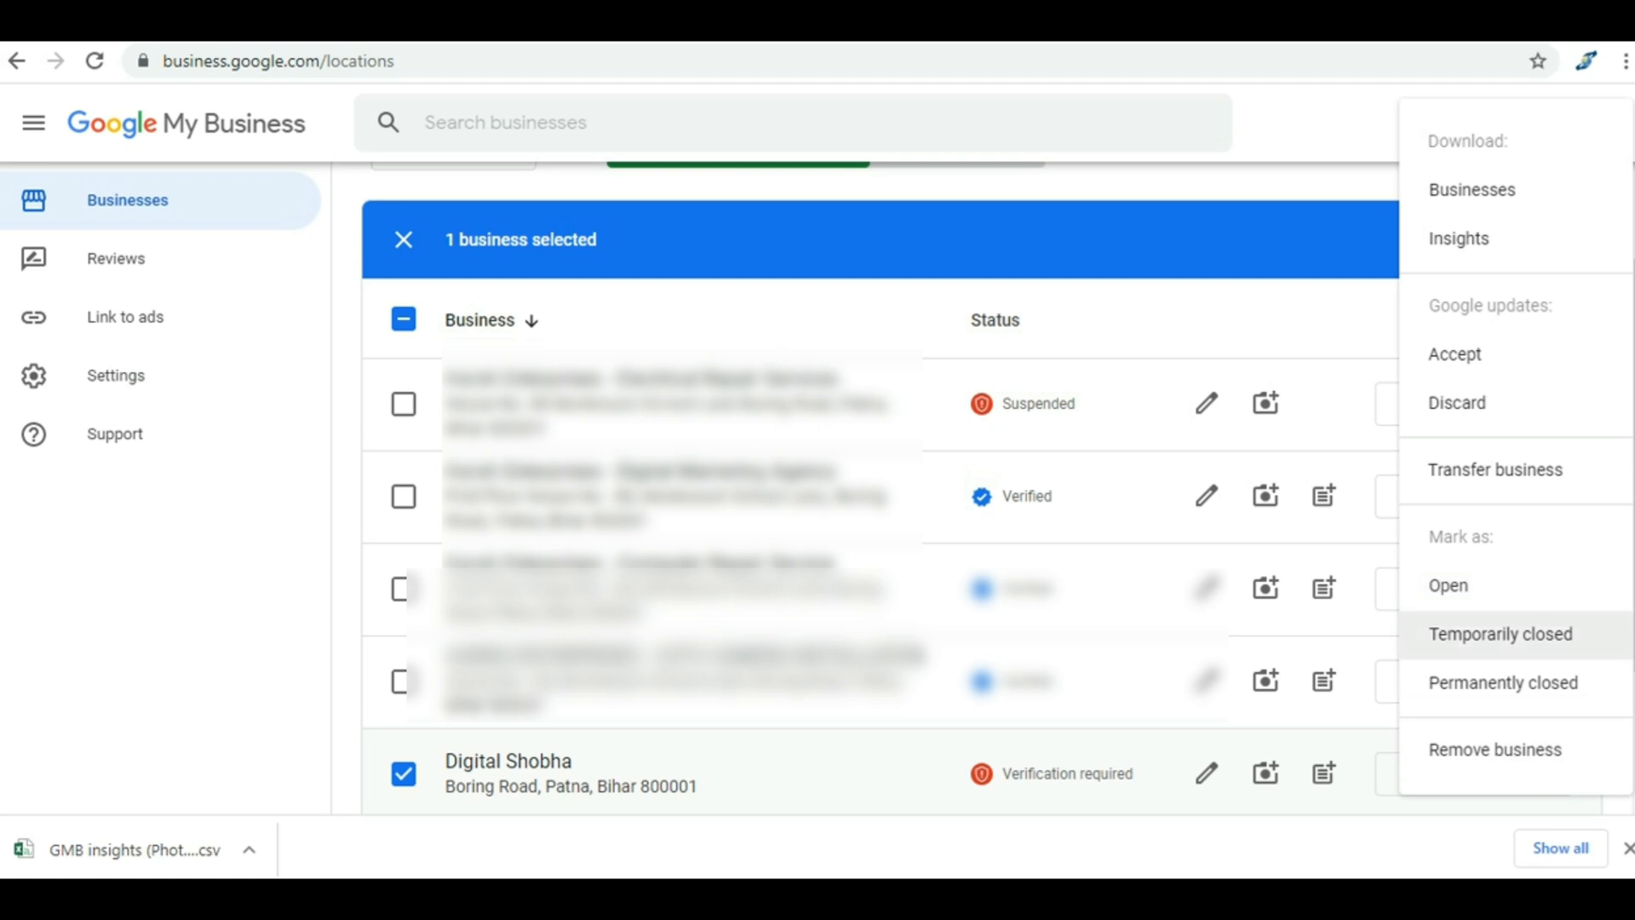
{"action": "left_click", "coordinate": [1501, 634]}
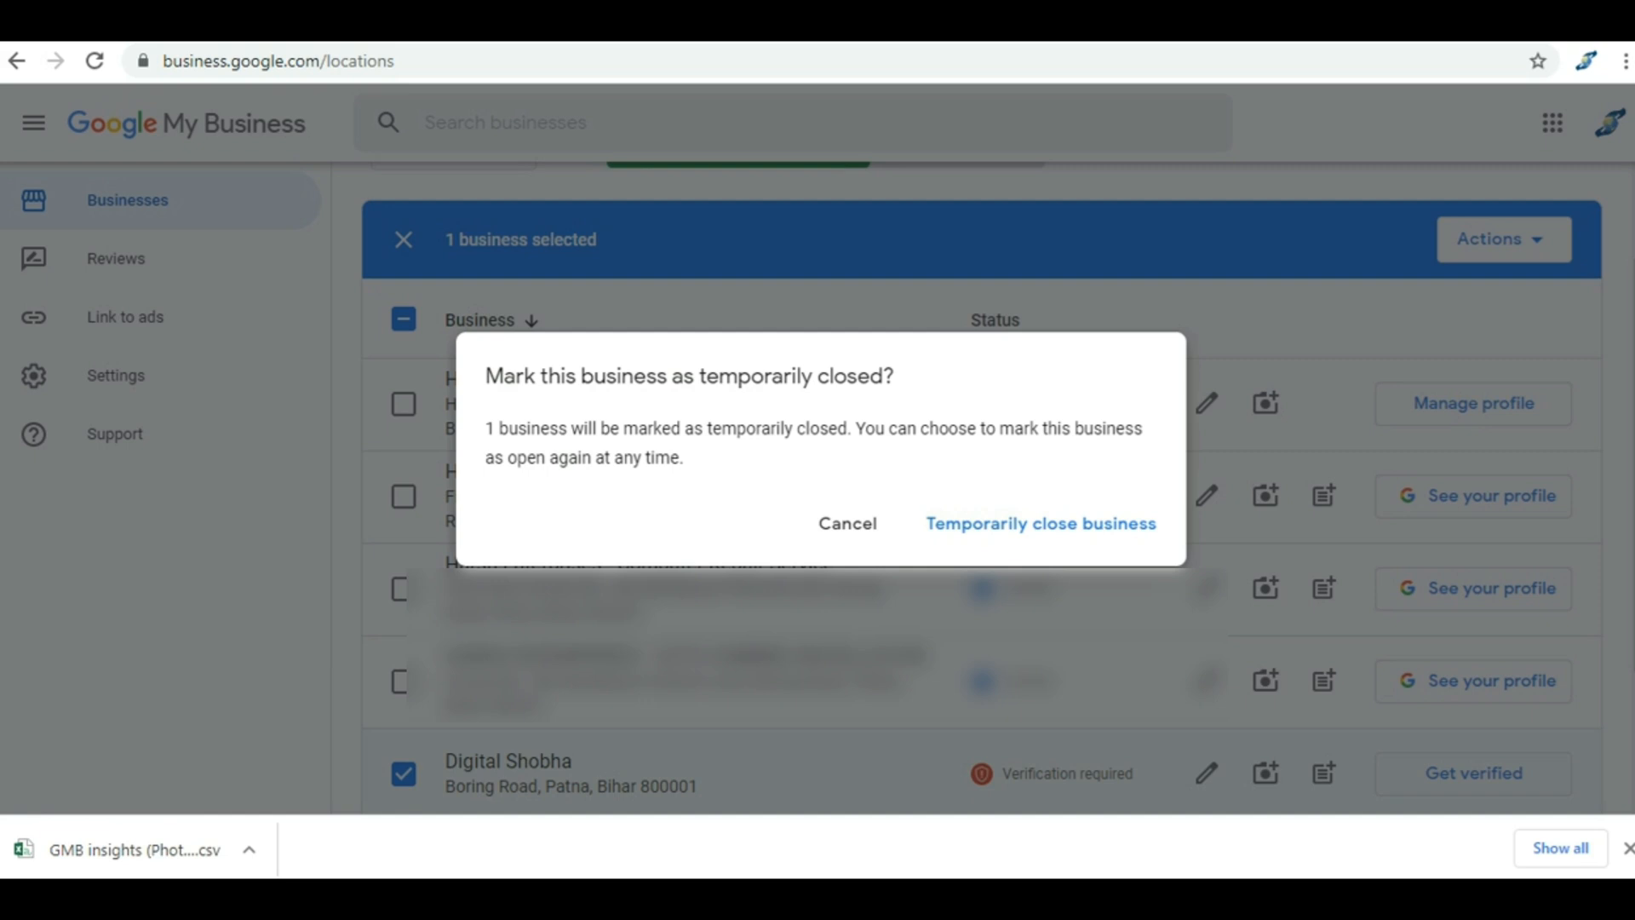
{"action": "left_click", "coordinate": [1005, 524]}
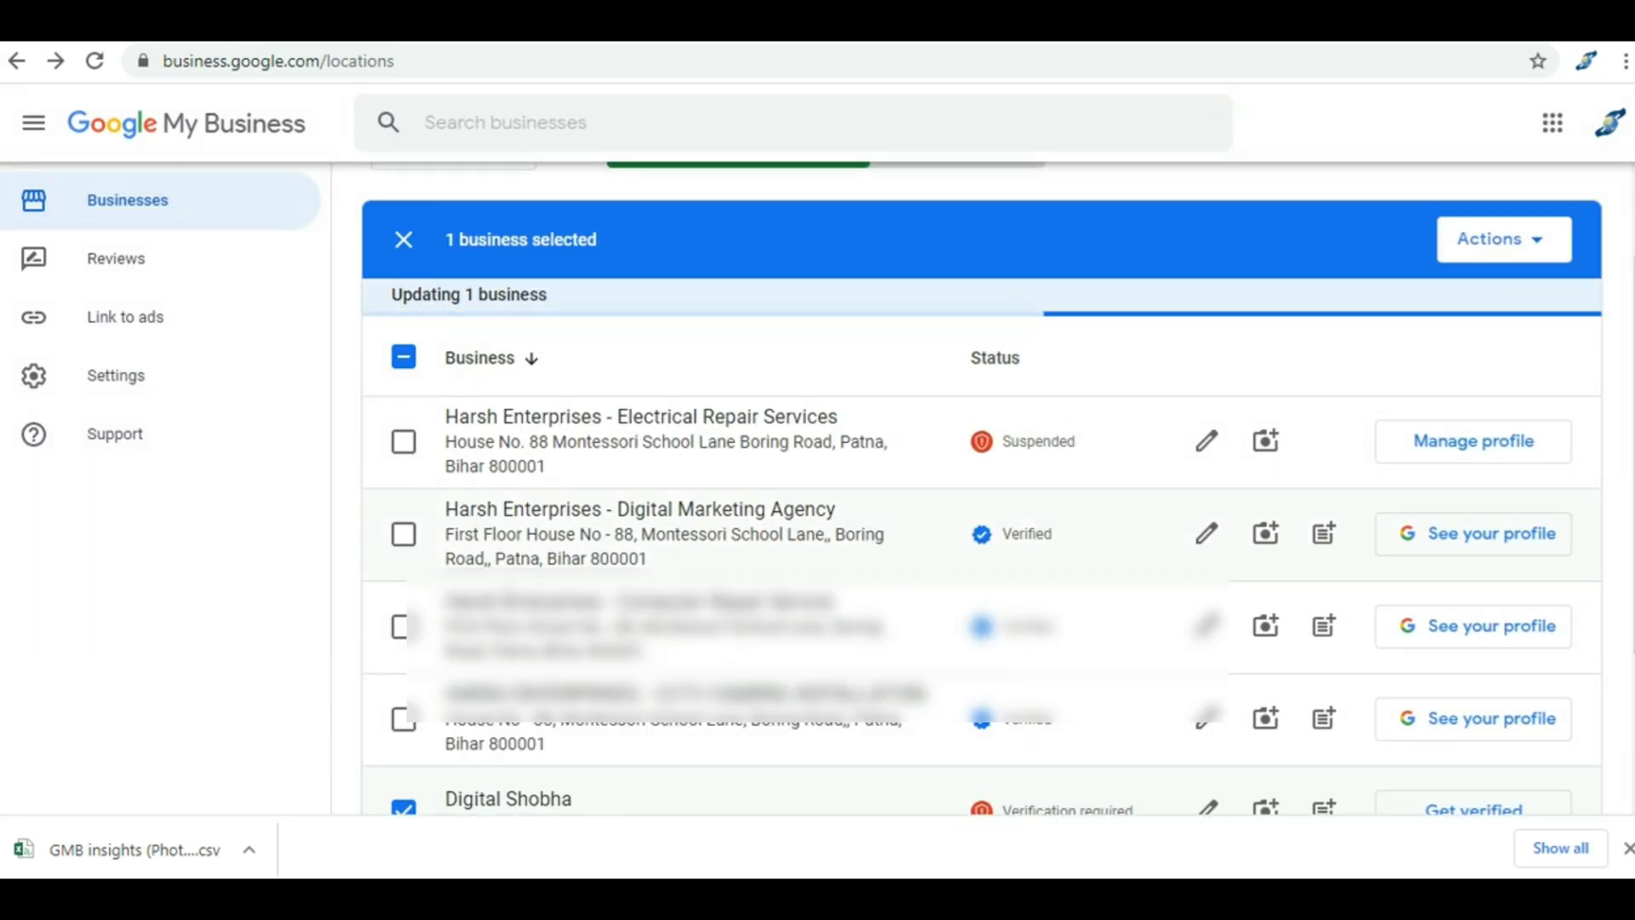
Review the permanent closure and temporary closure confirmations for Digital Shobha without applying either.
{"action": "left_click", "coordinate": [1504, 361]}
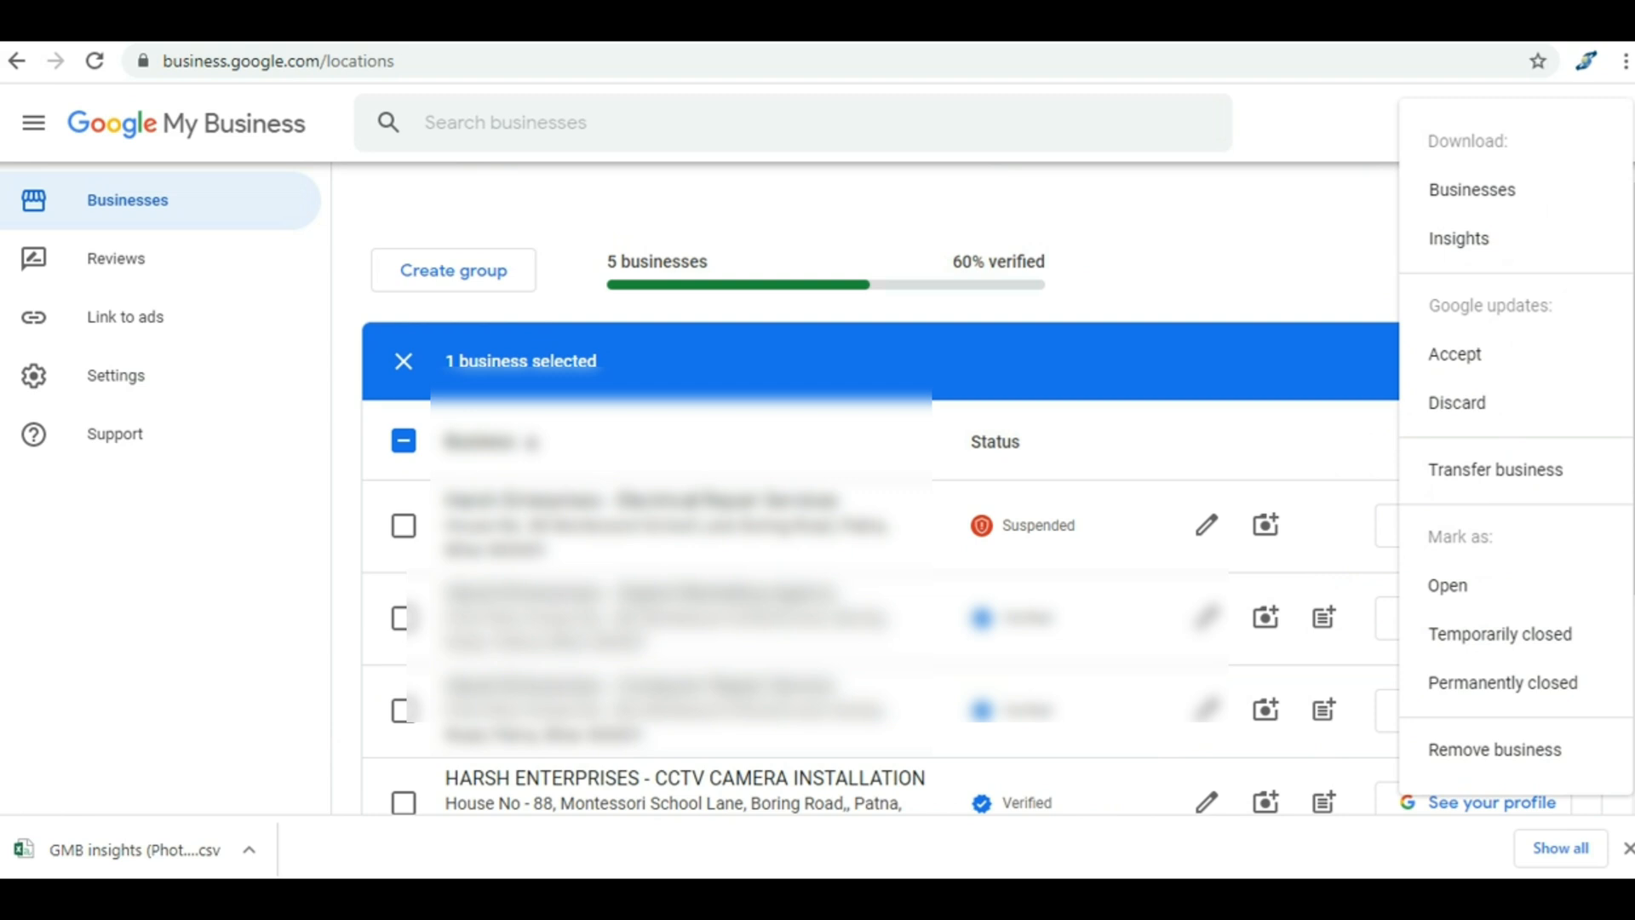
{"action": "scroll", "coordinate": [1503, 634], "scroll_direction": "down", "scroll_amount": 2}
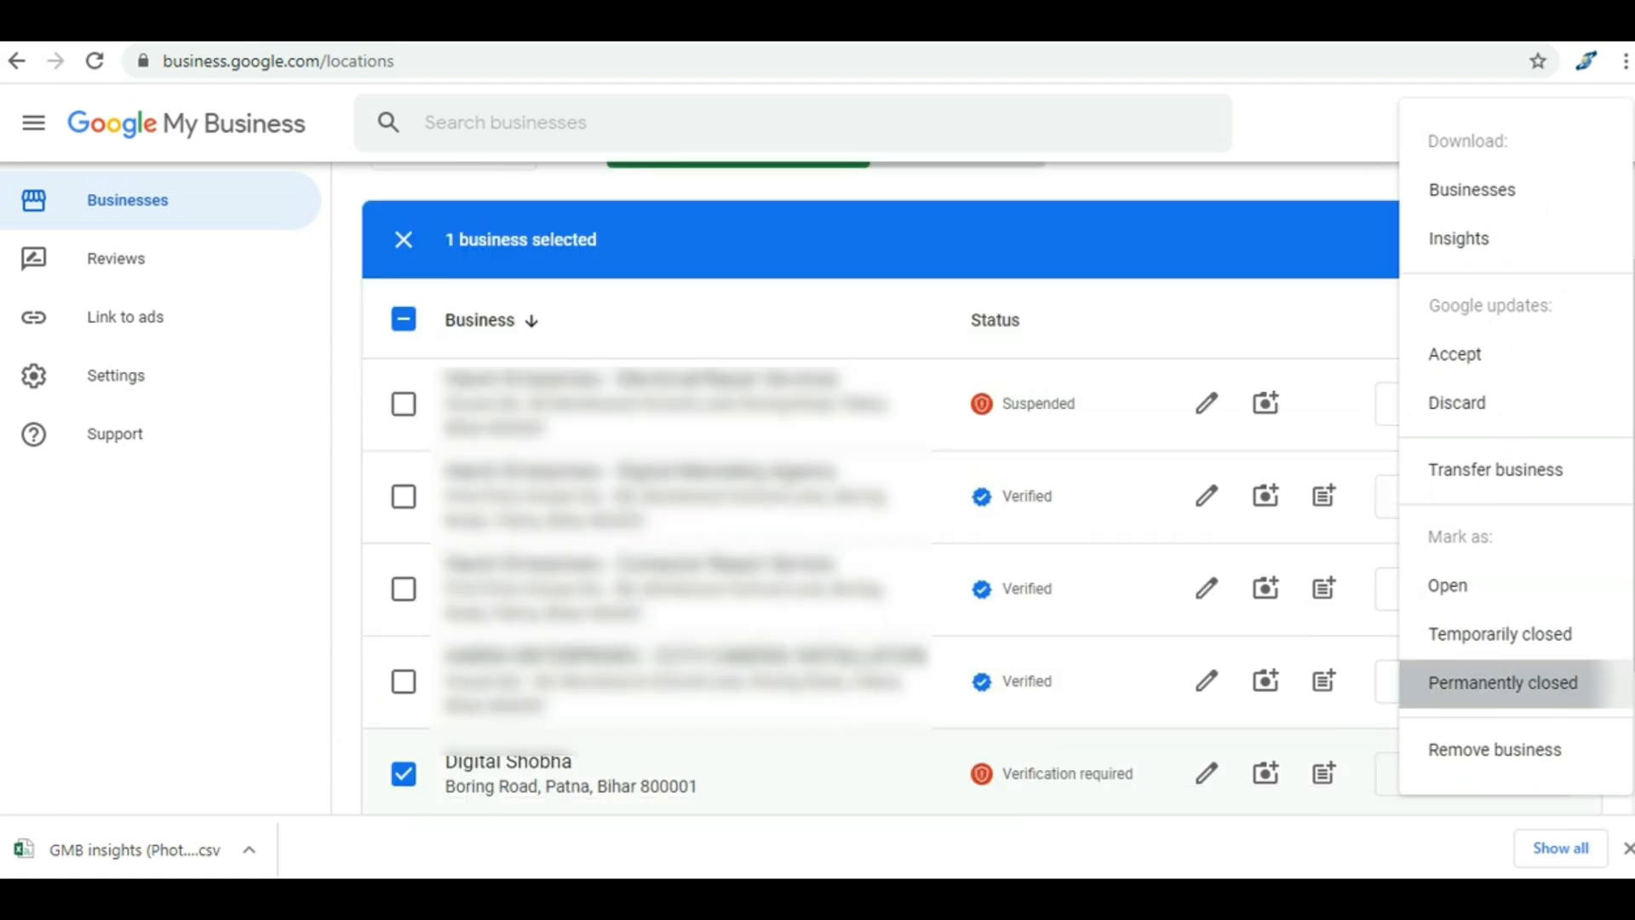
{"action": "left_click", "coordinate": [1502, 682]}
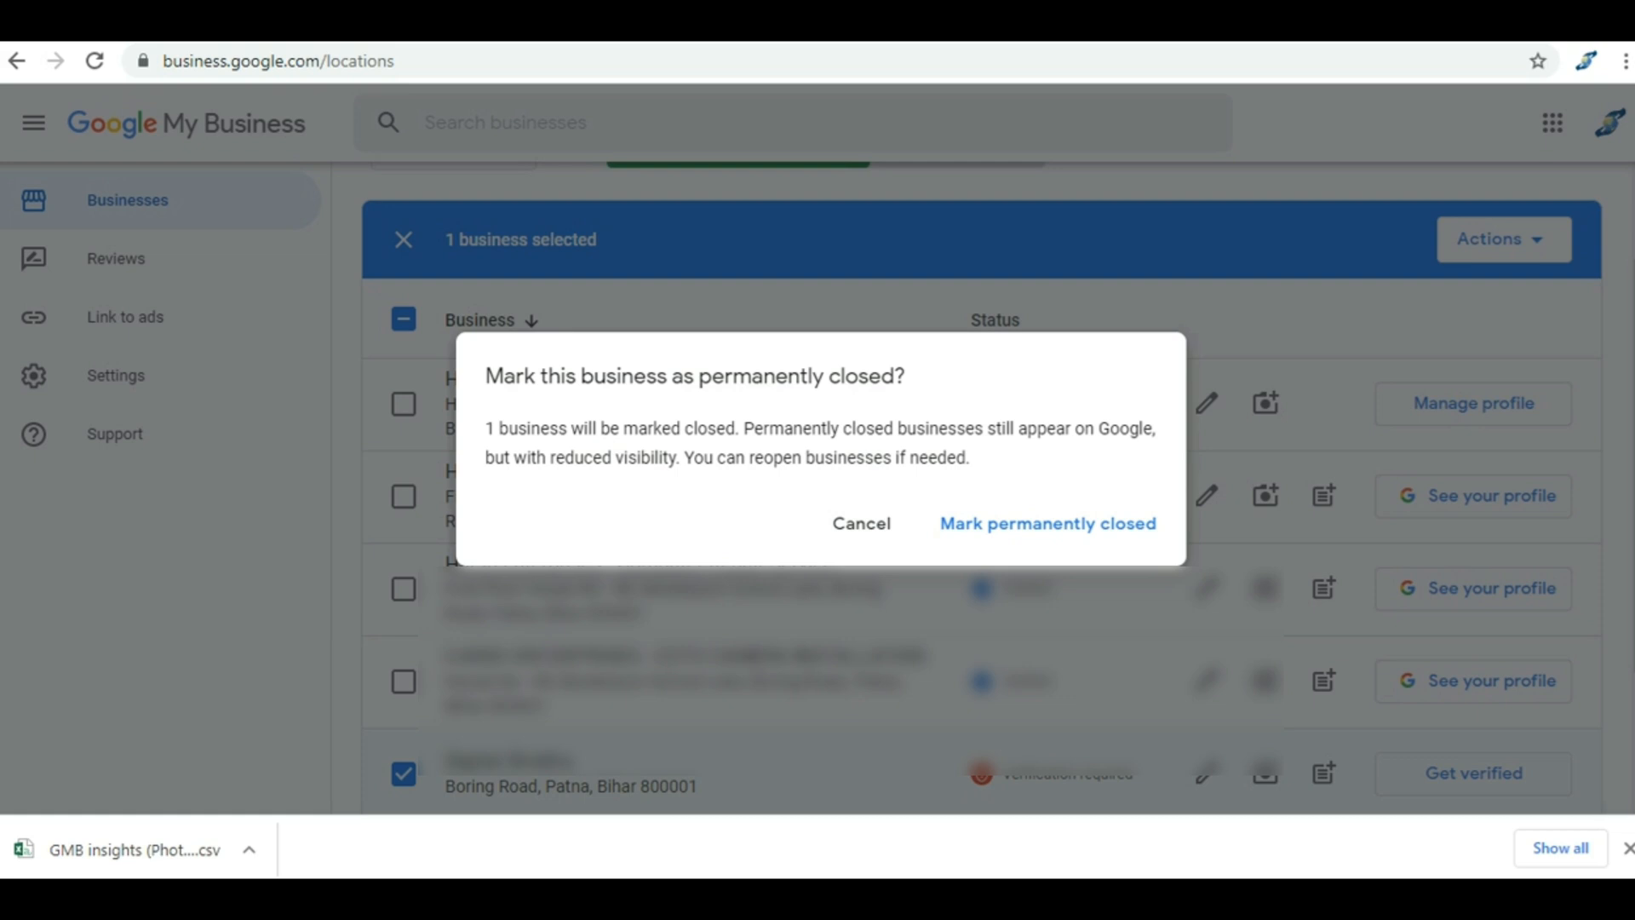
{"action": "left_click_drag", "start_coordinate": [744, 428], "coordinate": [965, 429]}
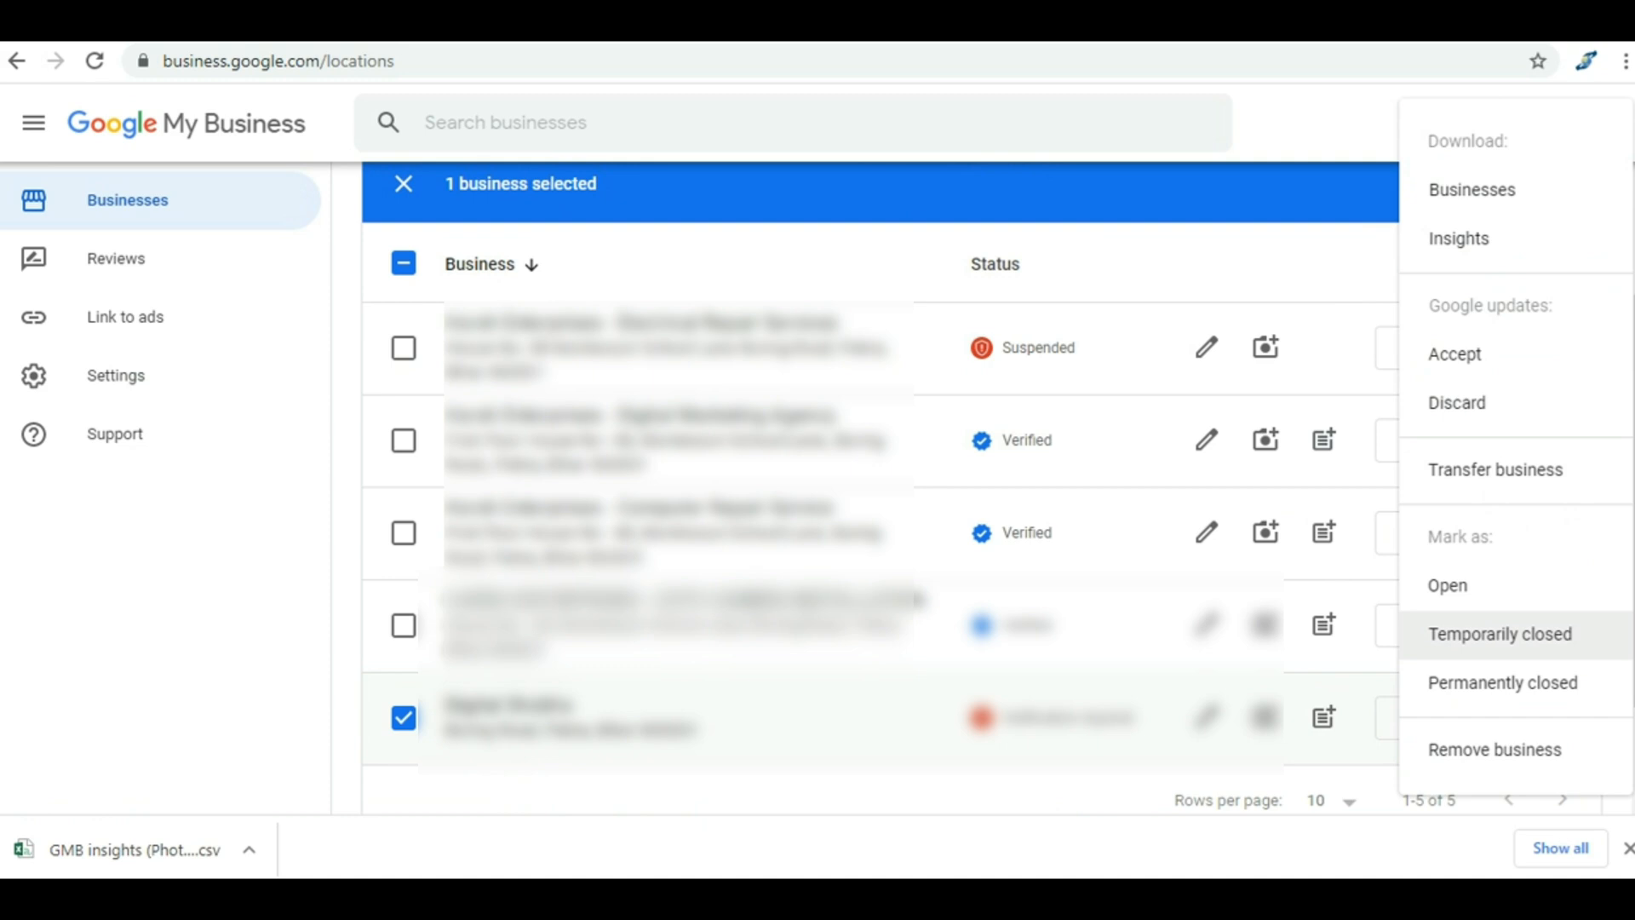
{"action": "left_click", "coordinate": [1500, 633]}
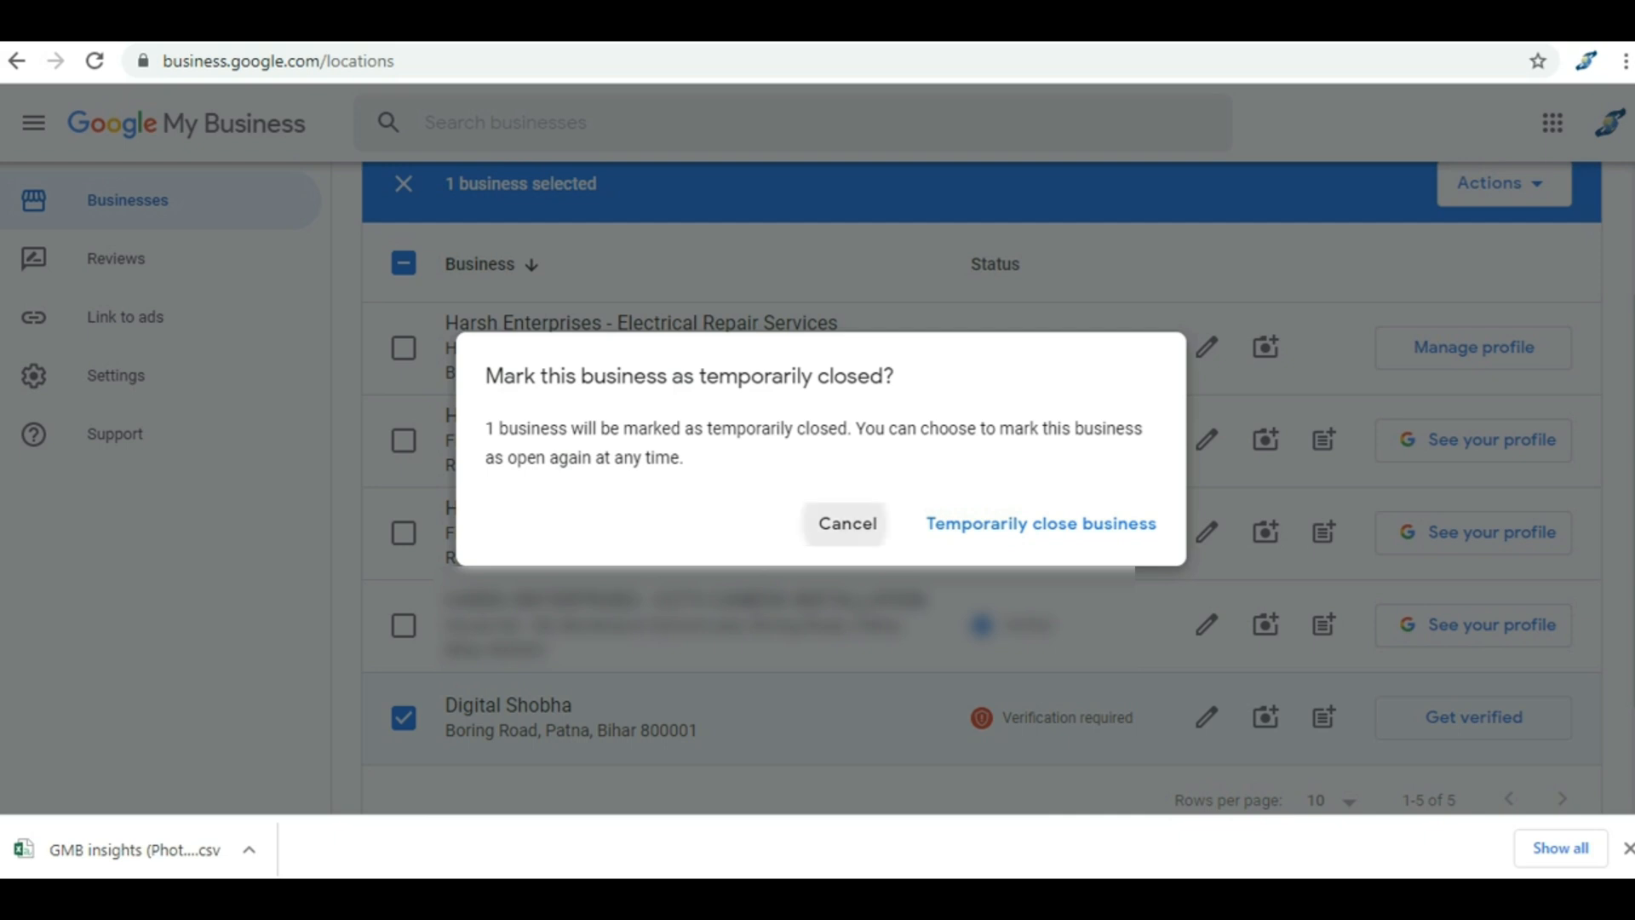
{"action": "left_click", "coordinate": [847, 523]}
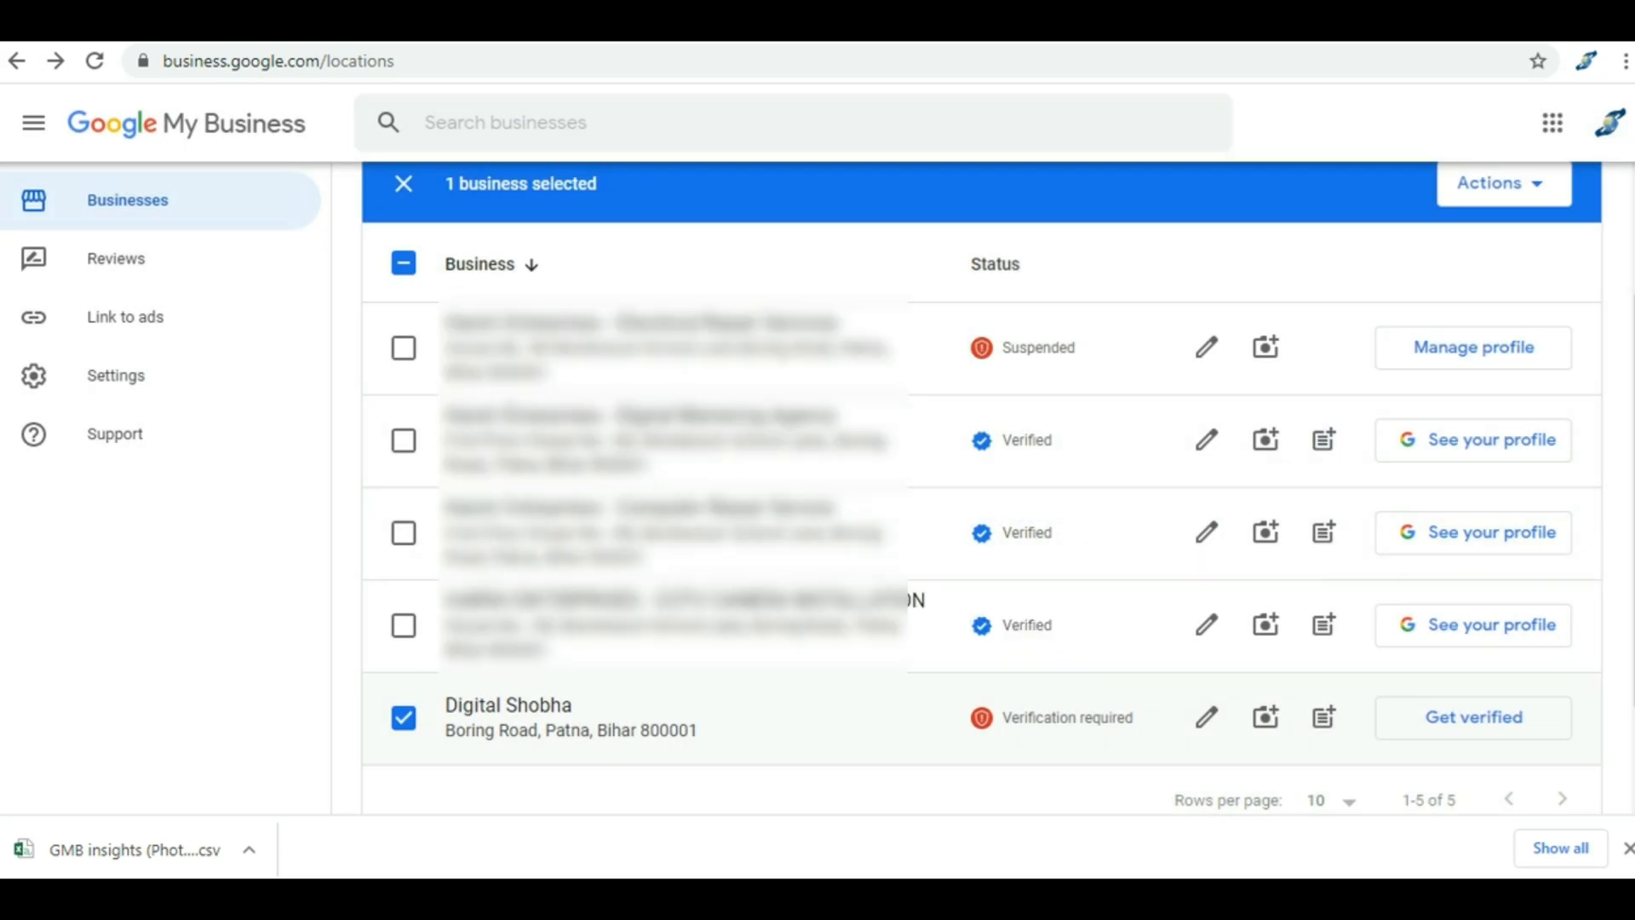
Open the removal confirmation for Digital Shobha, review the consequences of removing a business, and leave without removing it.
{"action": "left_click", "coordinate": [1503, 184]}
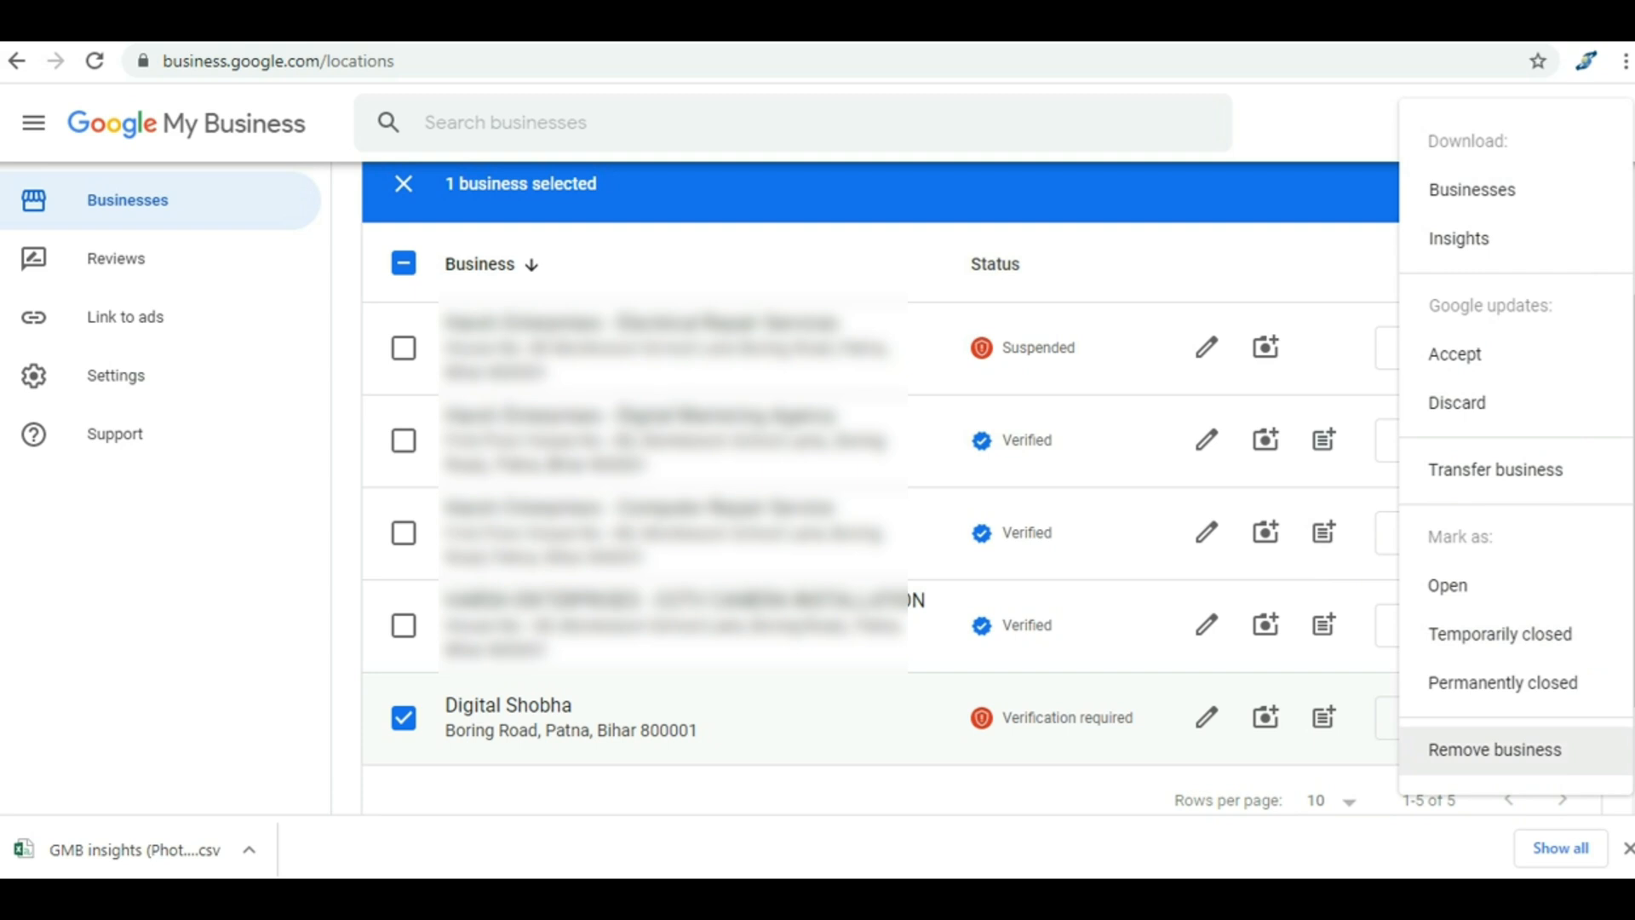
{"action": "left_click", "coordinate": [1495, 749]}
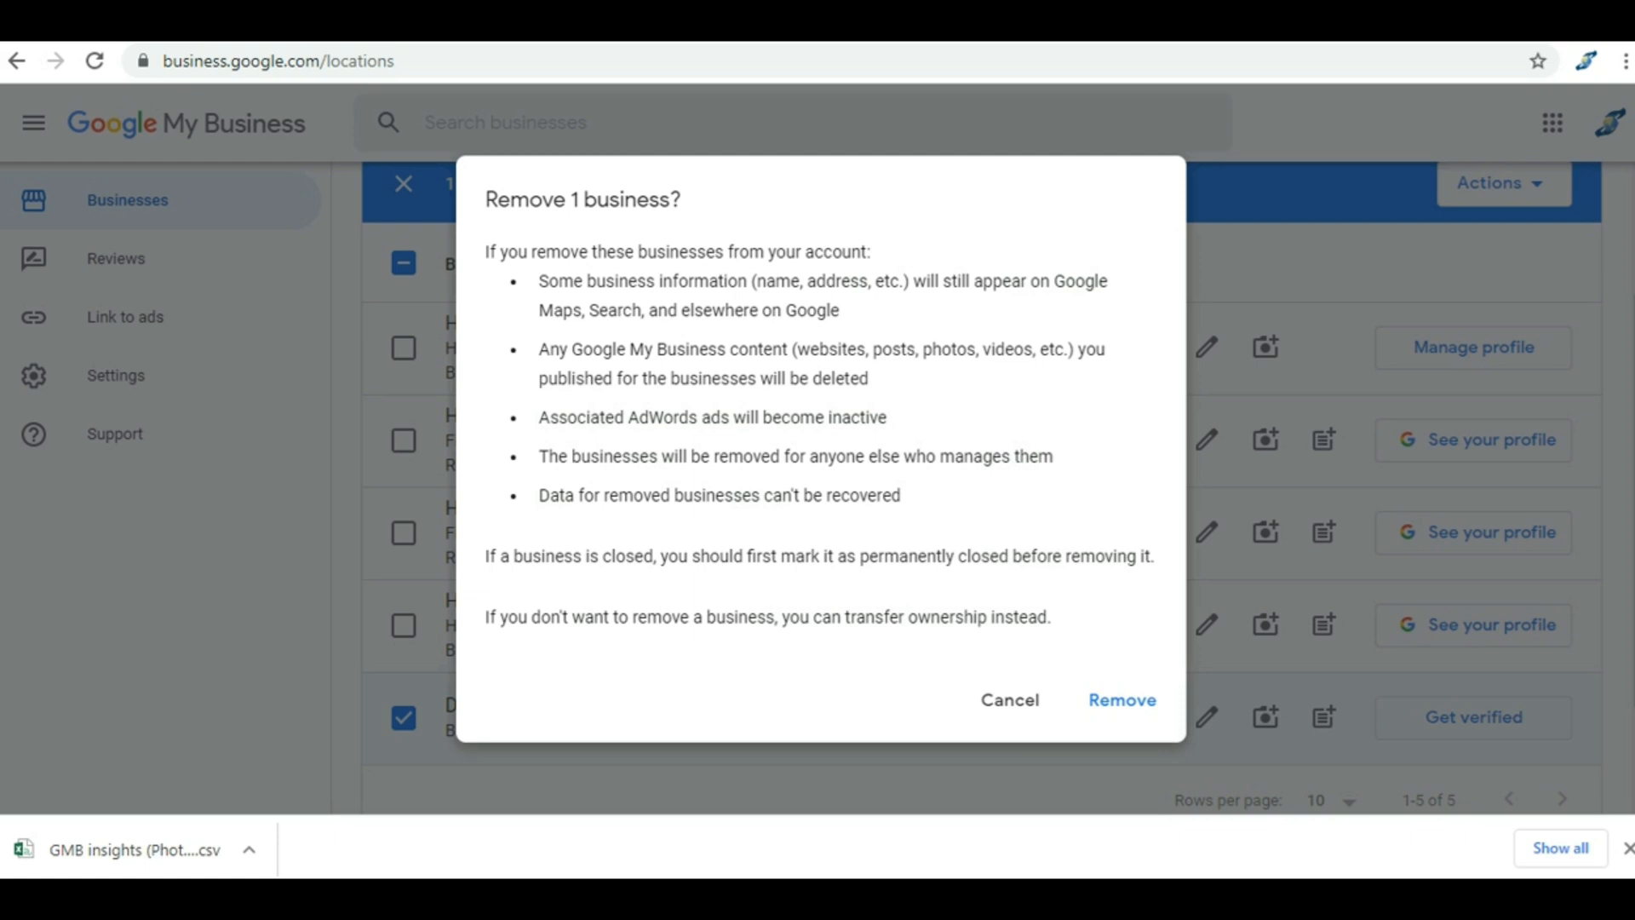
{"action": "left_click_drag", "start_coordinate": [663, 417], "coordinate": [781, 417]}
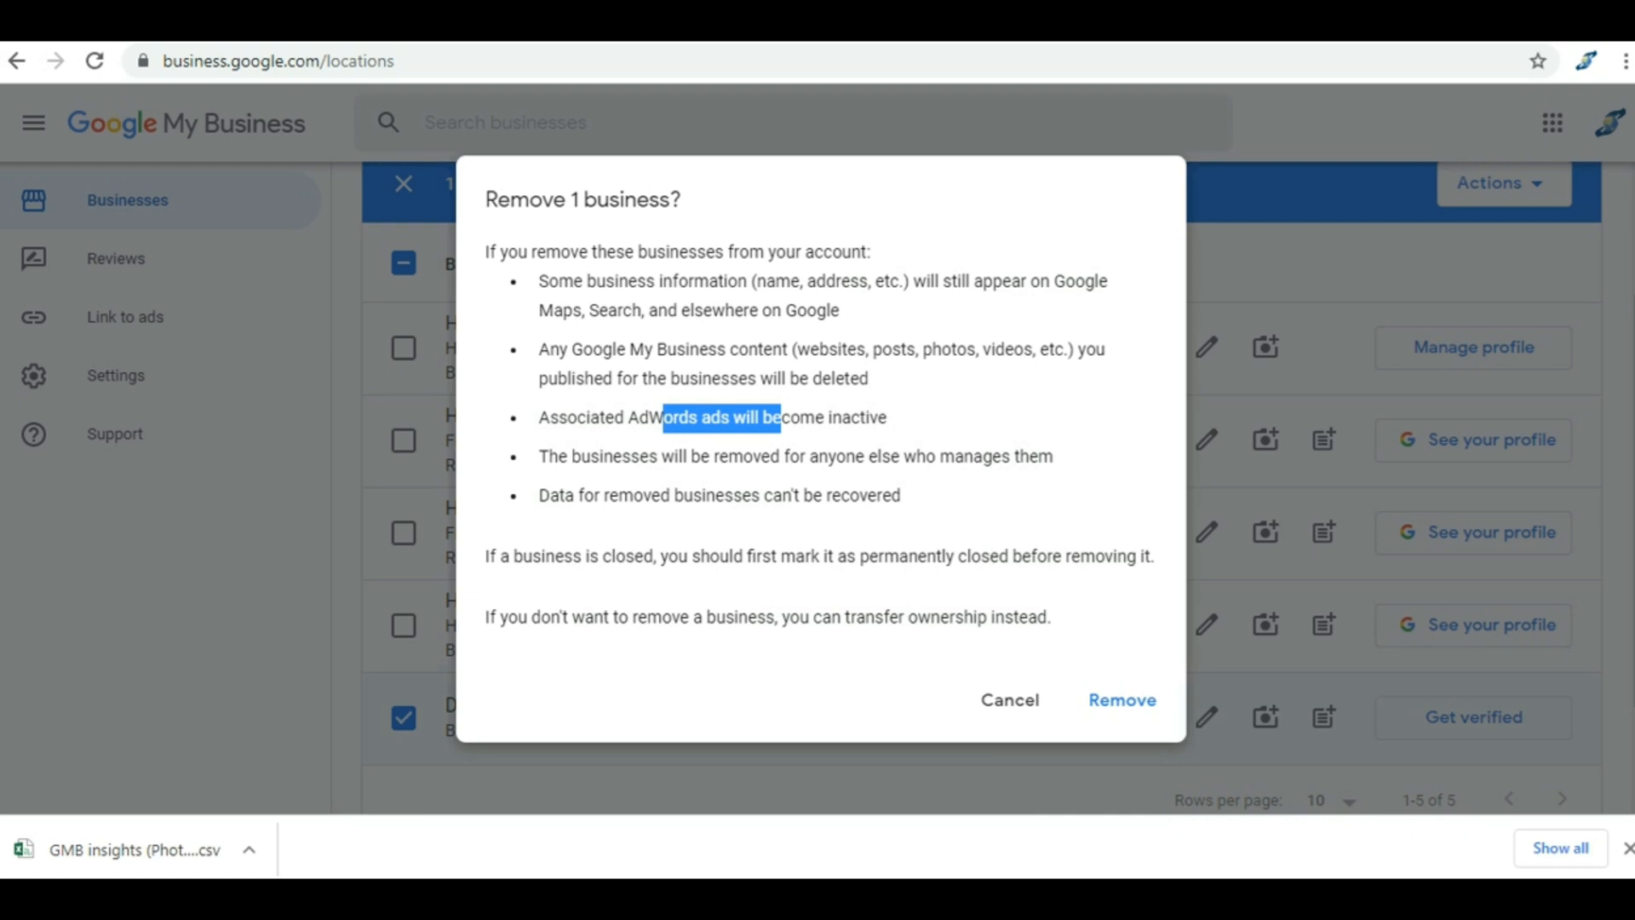
{"action": "left_click_drag", "start_coordinate": [754, 456], "coordinate": [1002, 457]}
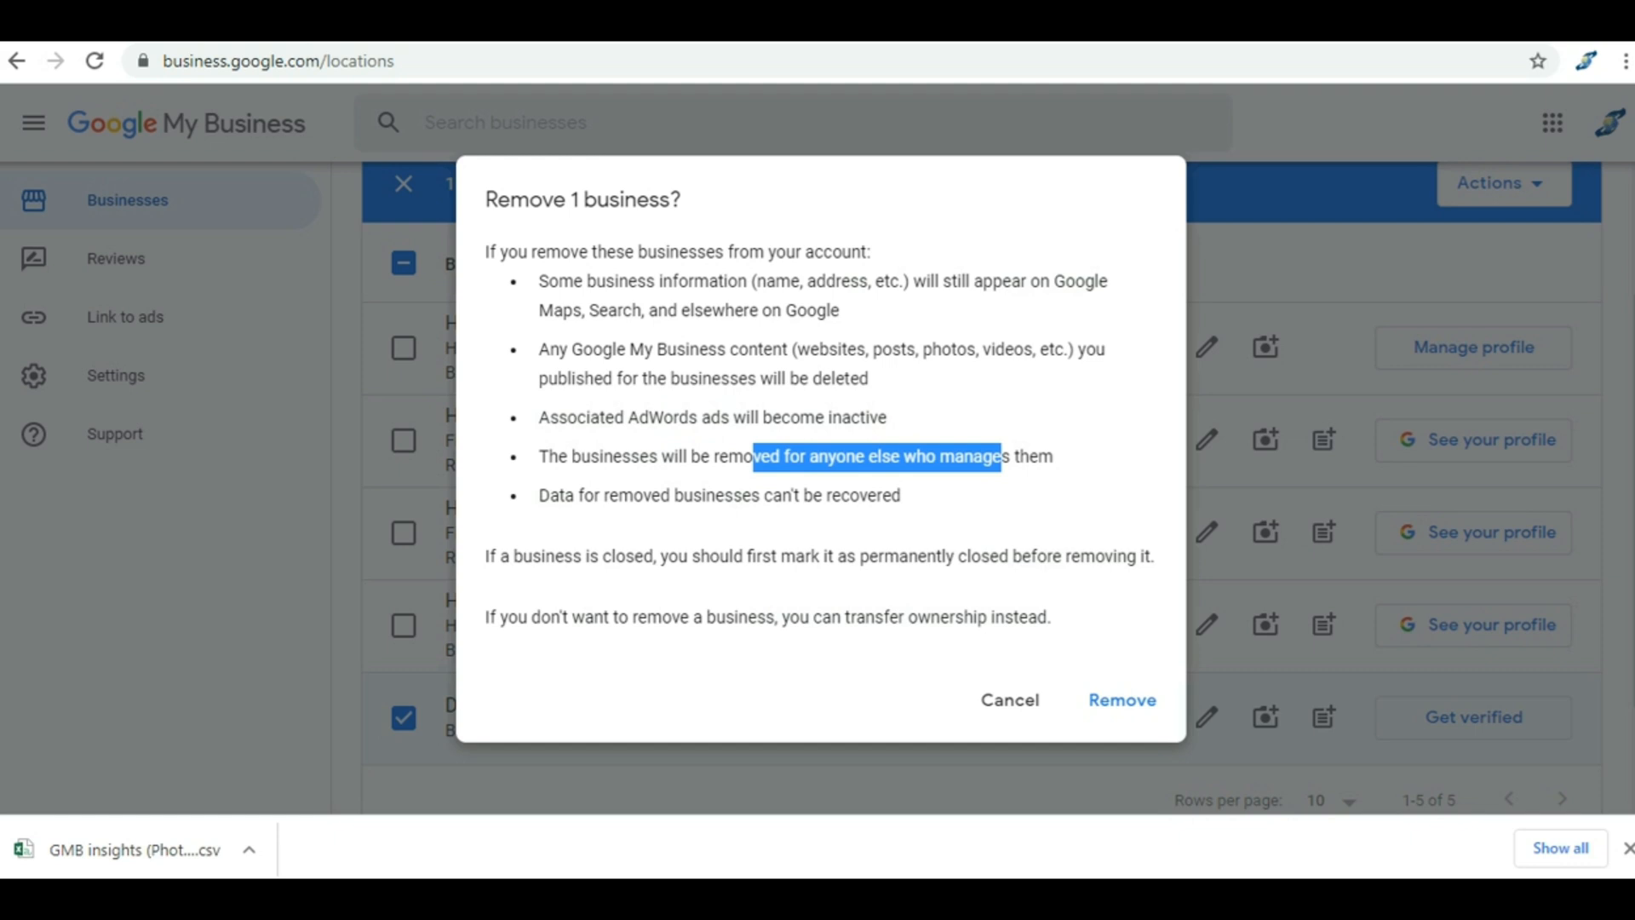
{"action": "left_click_drag", "start_coordinate": [594, 617], "coordinate": [1052, 617]}
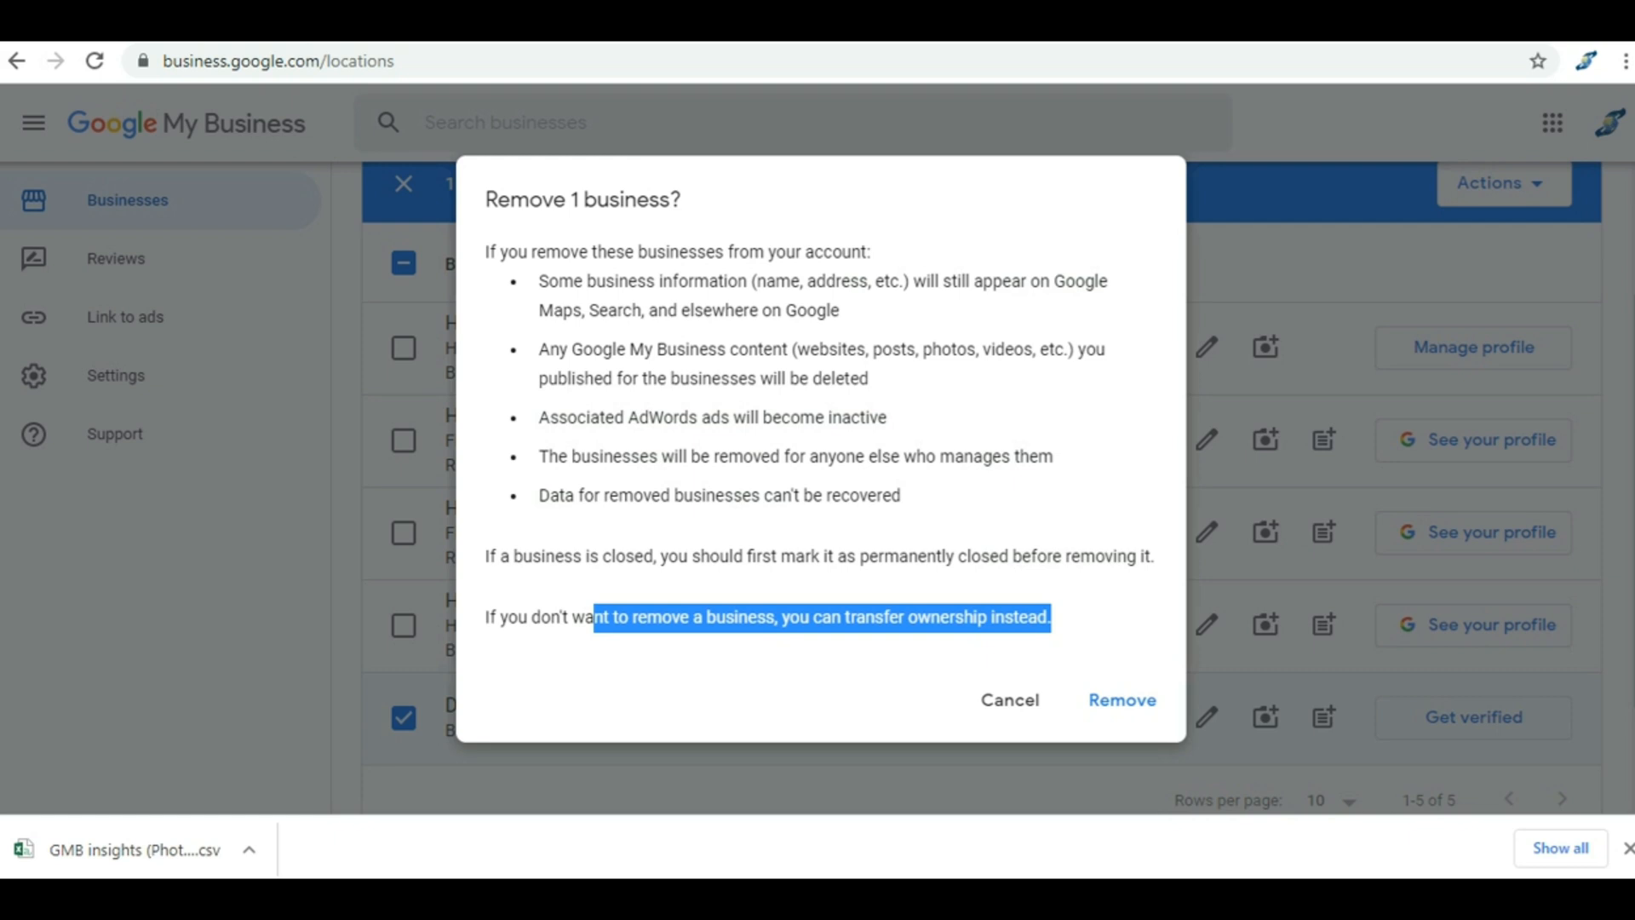
{"action": "left_click_drag", "start_coordinate": [497, 557], "coordinate": [1011, 557]}
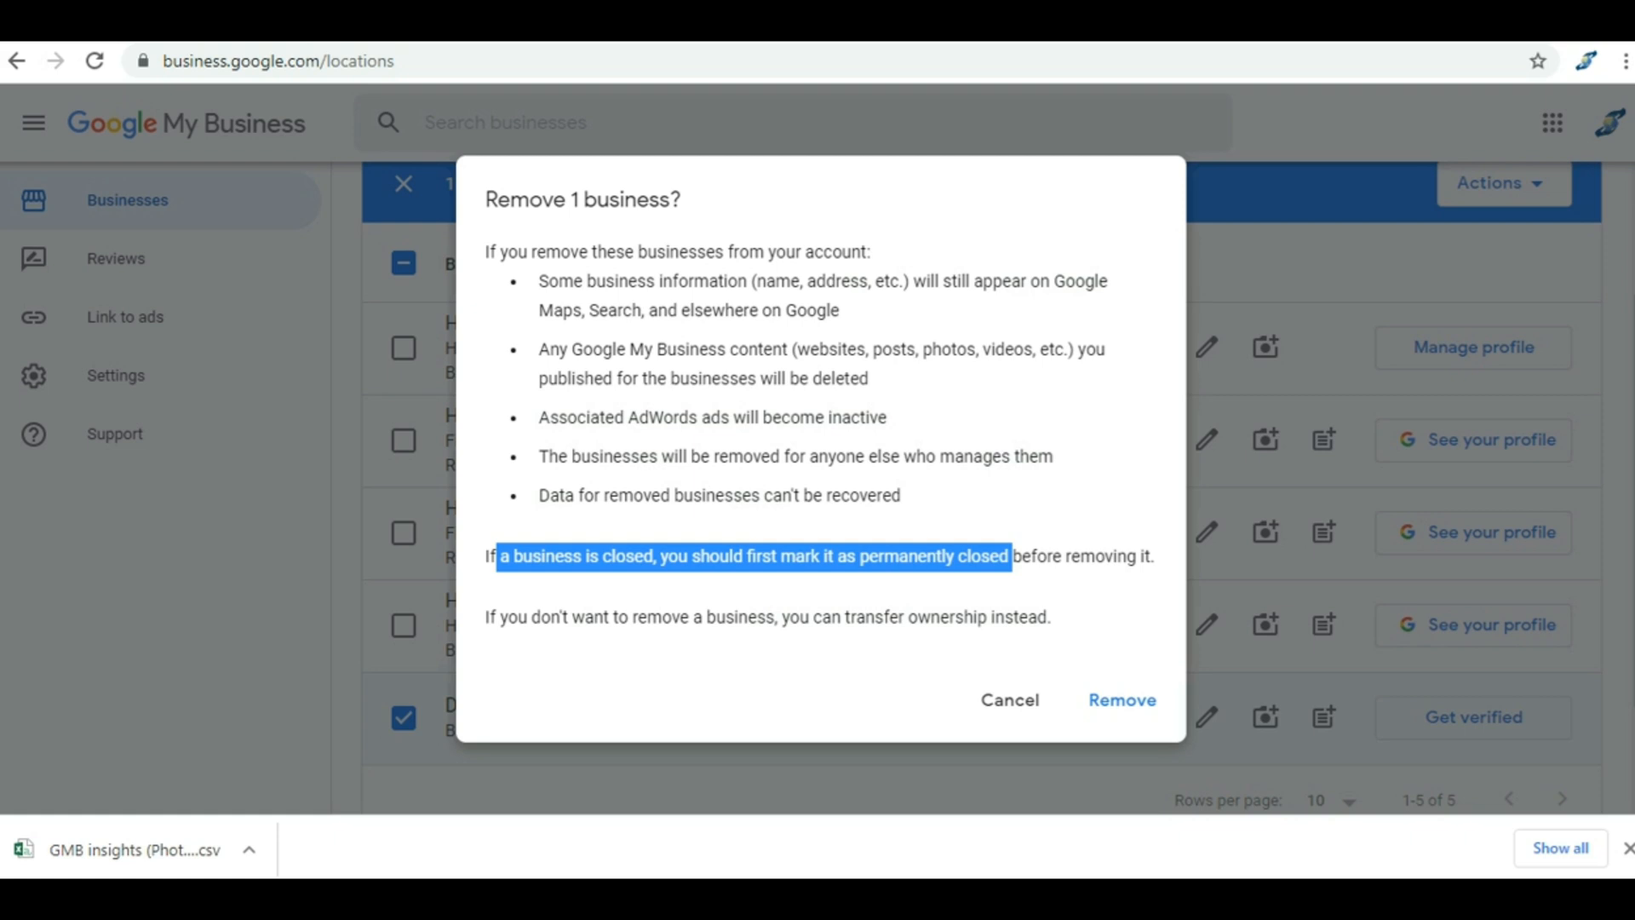
{"action": "key", "text": "Escape"}
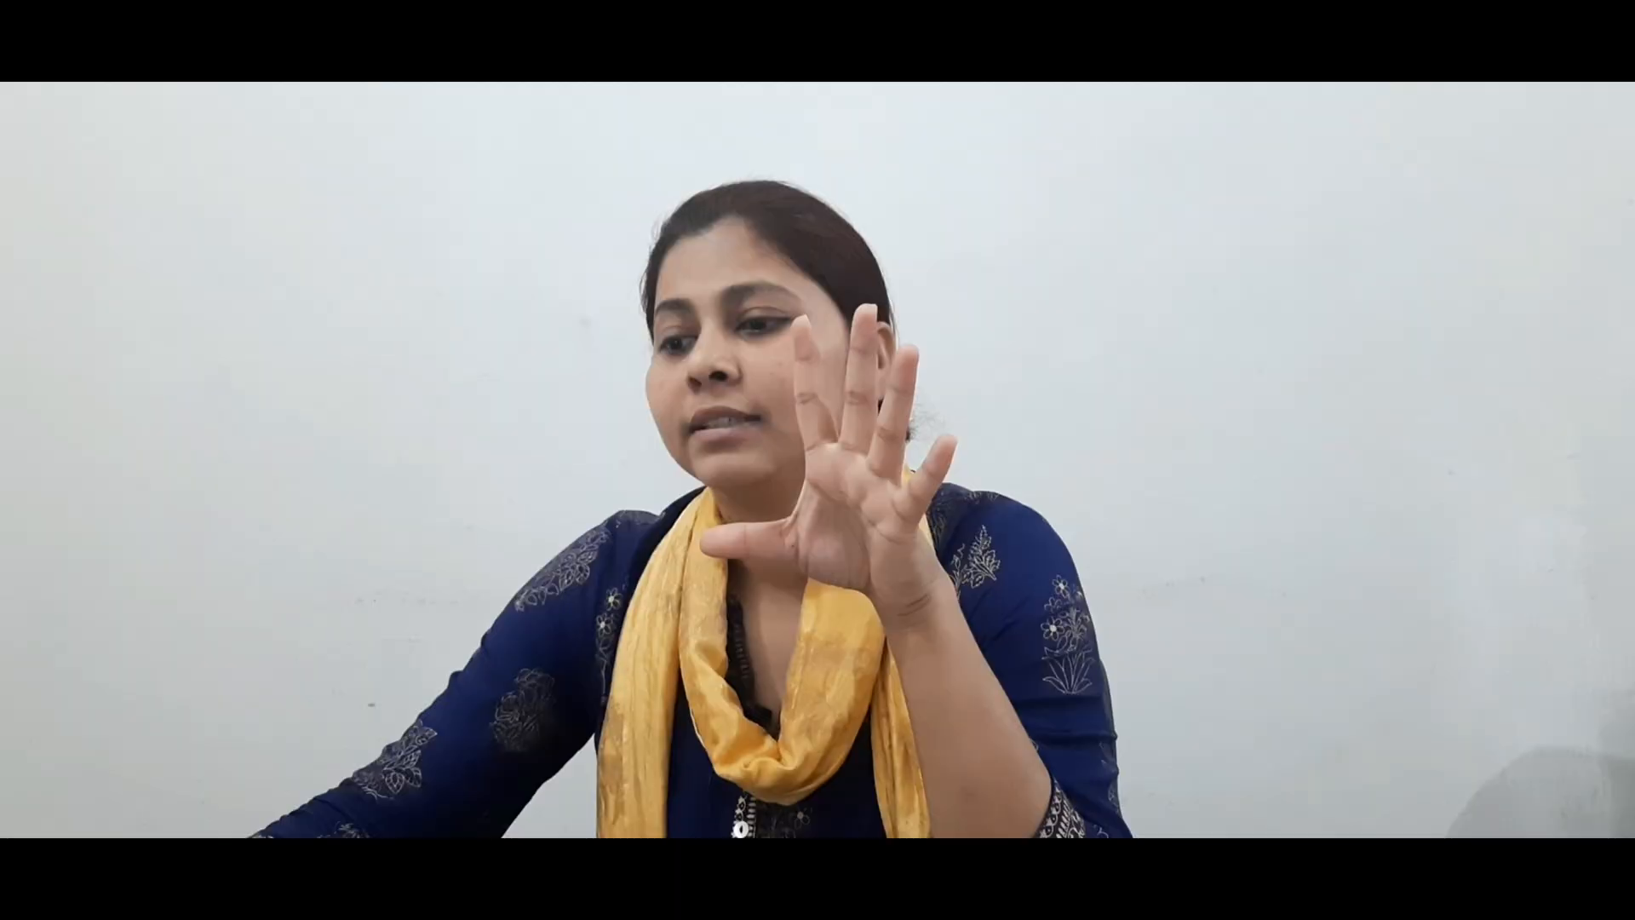